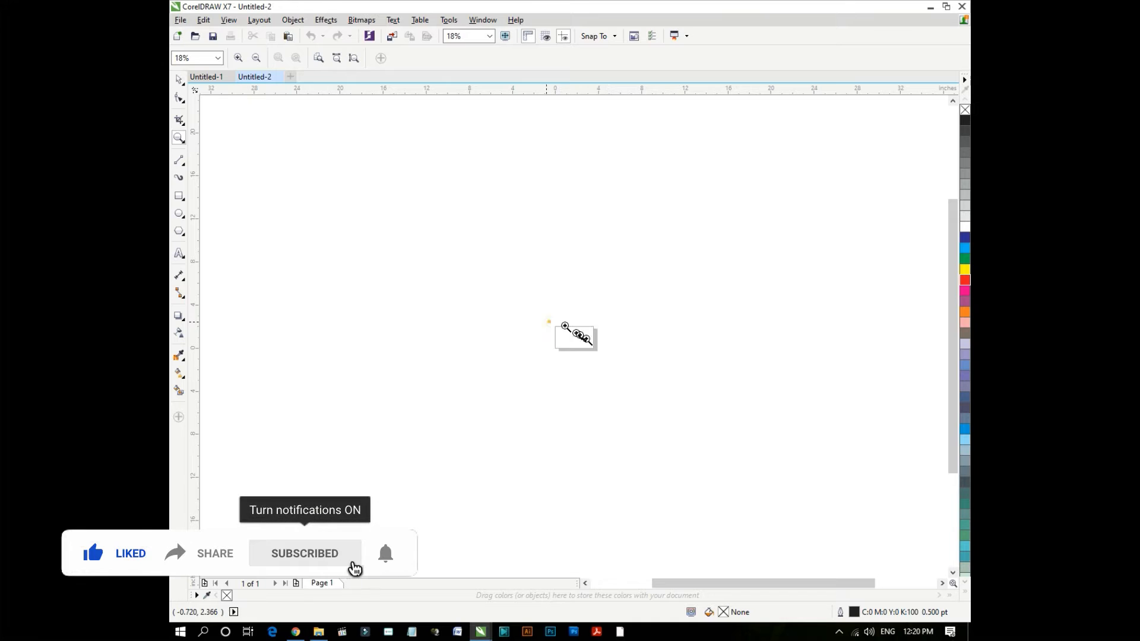
# - Return to the Pick tool on the new Business Card-sized Untitled-2 document
pyautogui.press('space')
# - Copy the café logo and address text from the Untitled-1 letterhead and paste them onto the business card
pyautogui.click(215, 78)
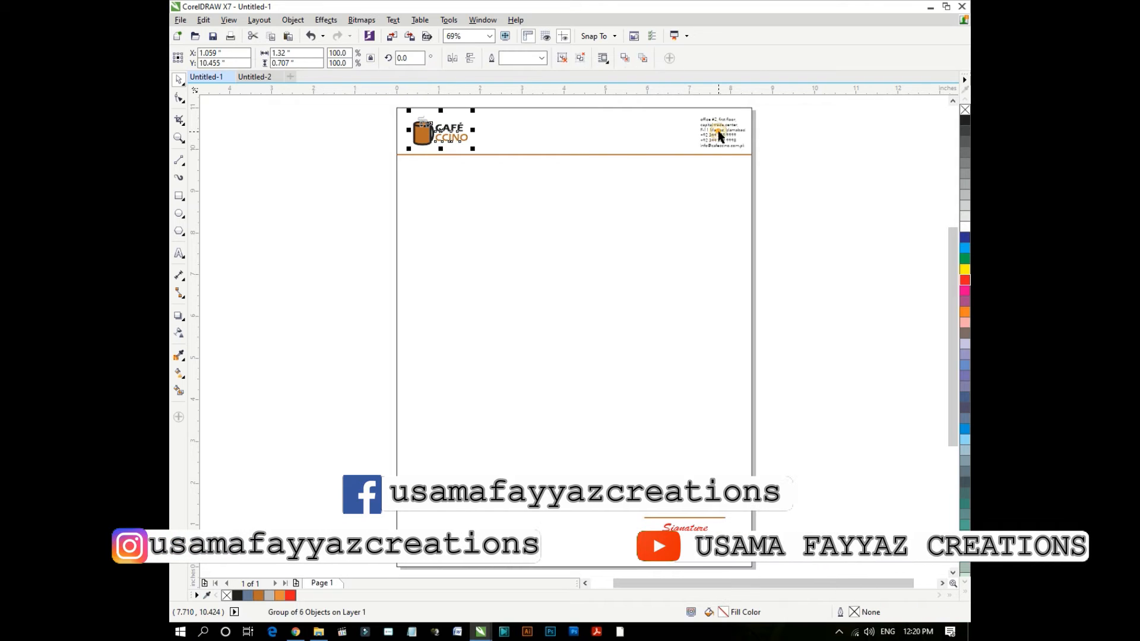
pyautogui.keyDown('shift'); pyautogui.click(718, 130); pyautogui.keyUp('shift')
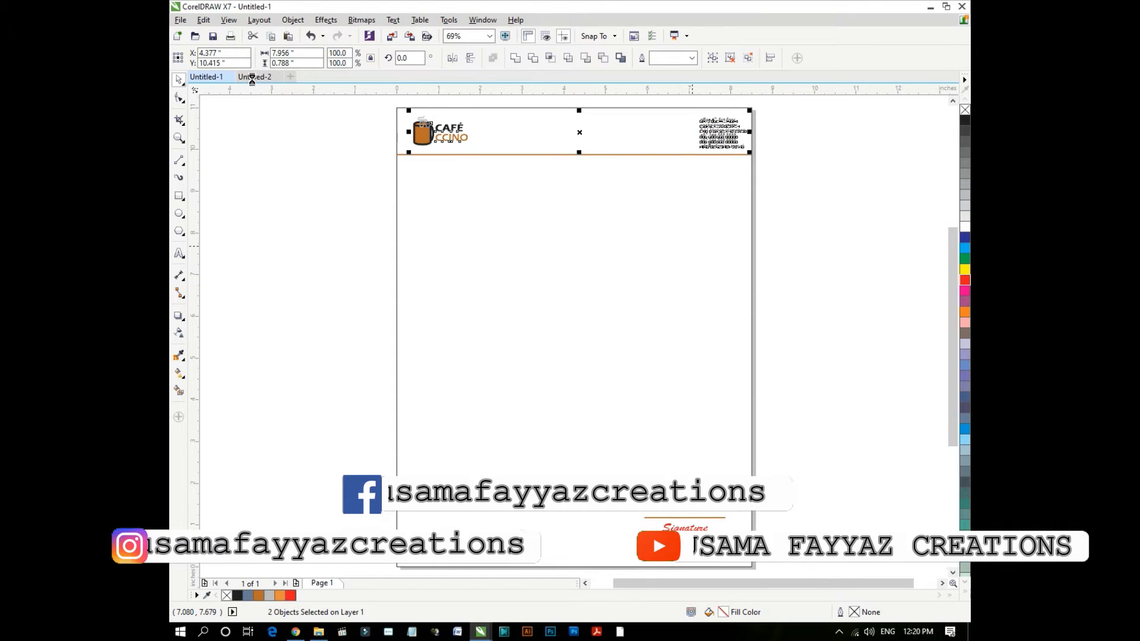
pyautogui.click(251, 76)
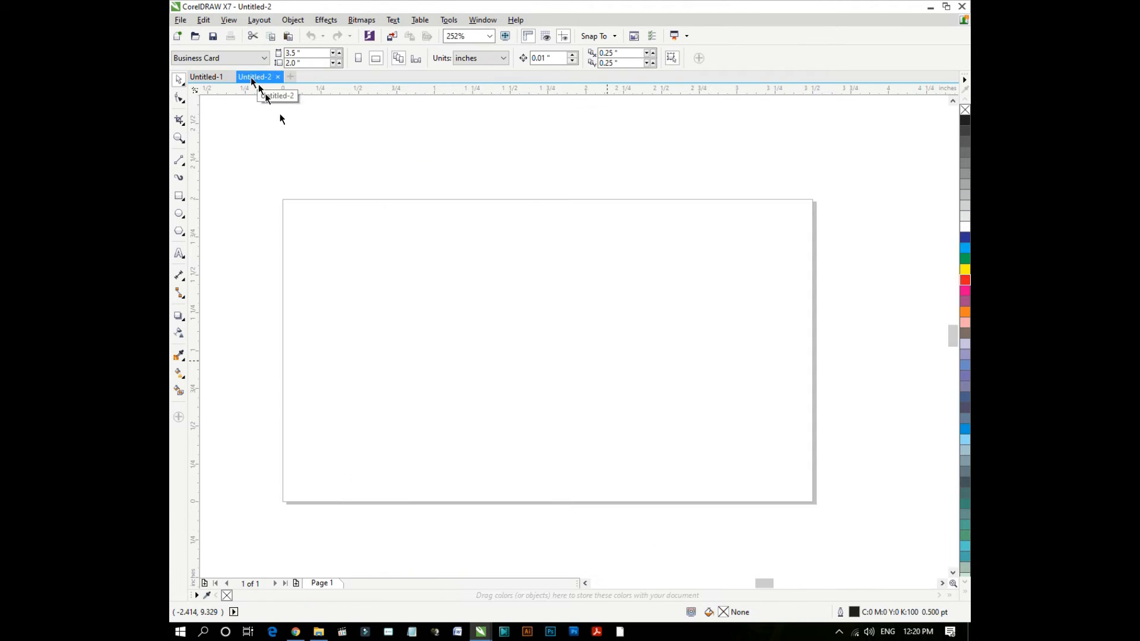
pyautogui.hotkey('ctrl', 'v')
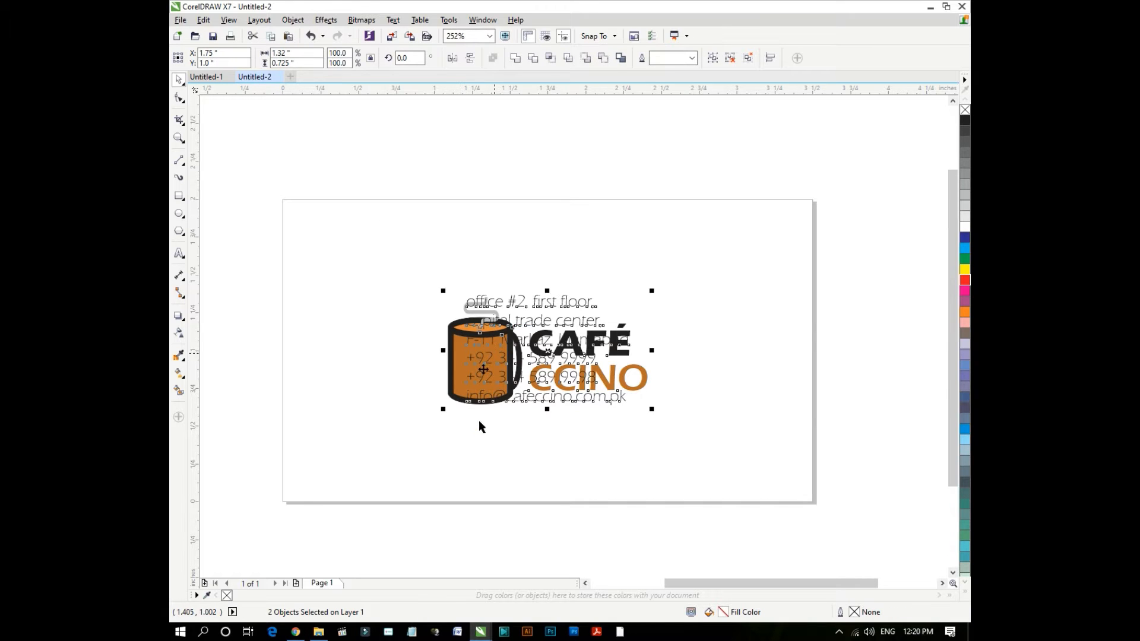
pyautogui.click(479, 420)
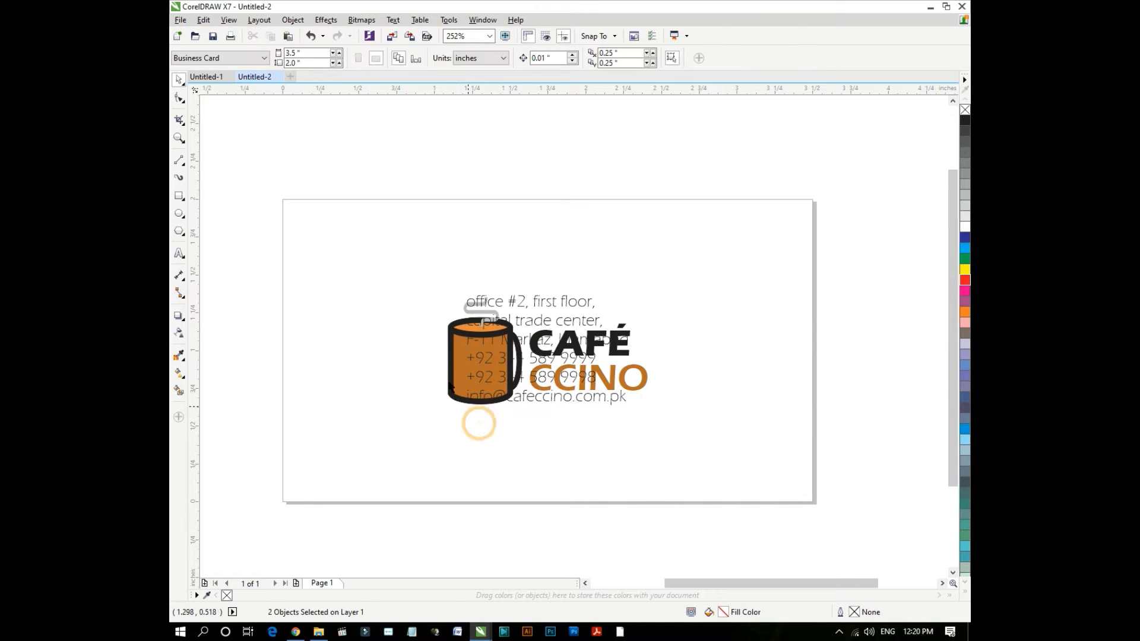
pyautogui.click(513, 344)
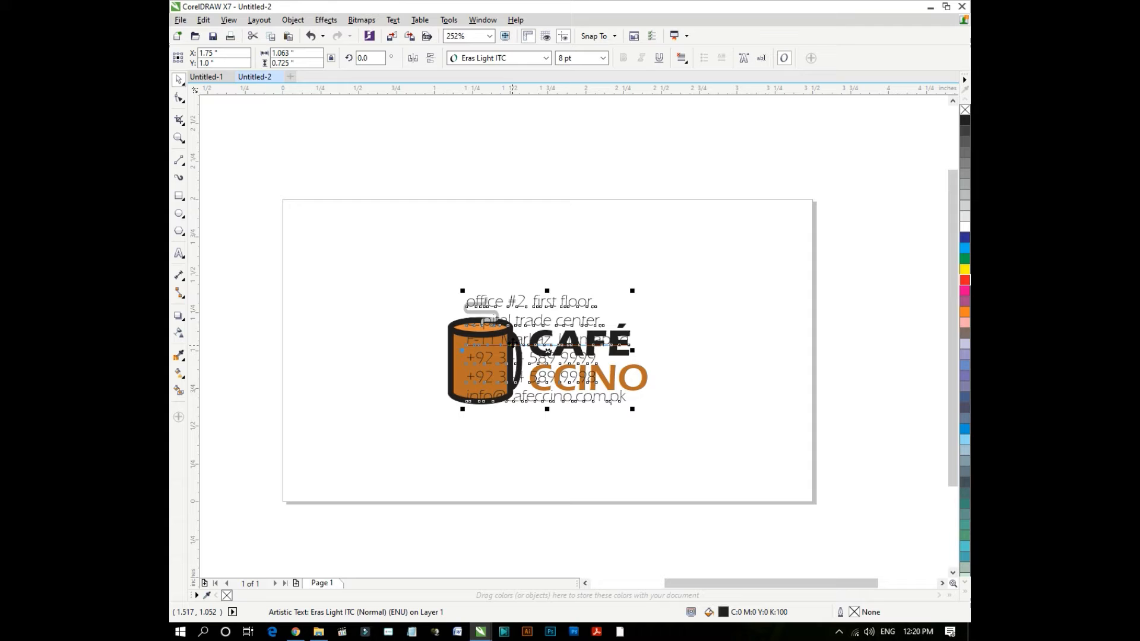
# - Move the contact details to the card's right side and the logo toward the left
pyautogui.moveTo(514, 344); pyautogui.dragTo(706, 346)
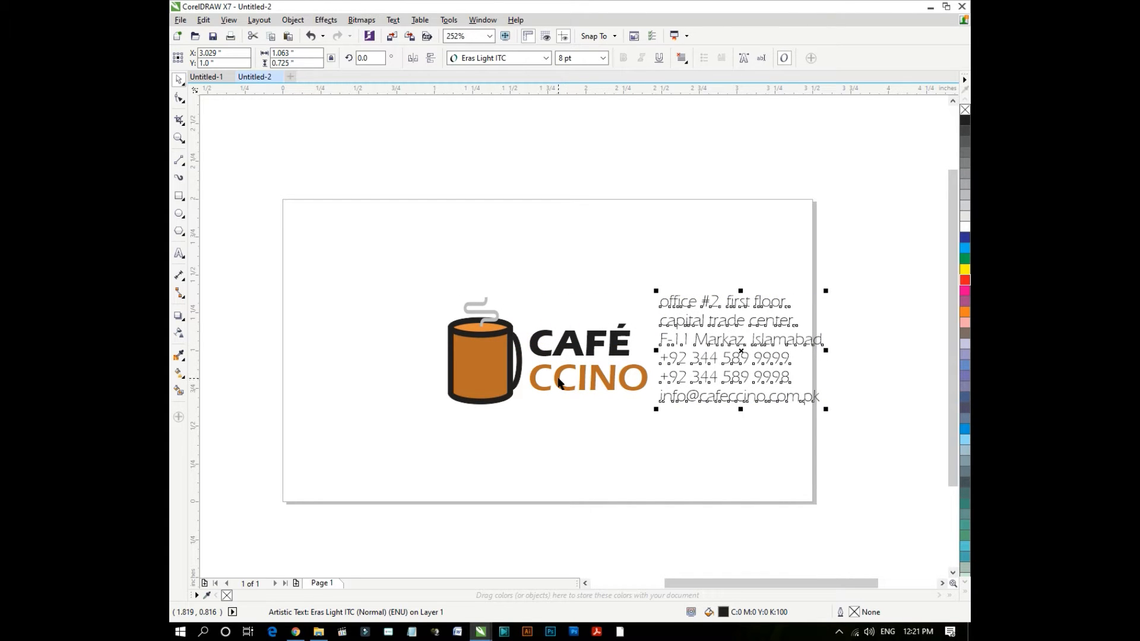
pyautogui.moveTo(559, 383); pyautogui.dragTo(475, 383)
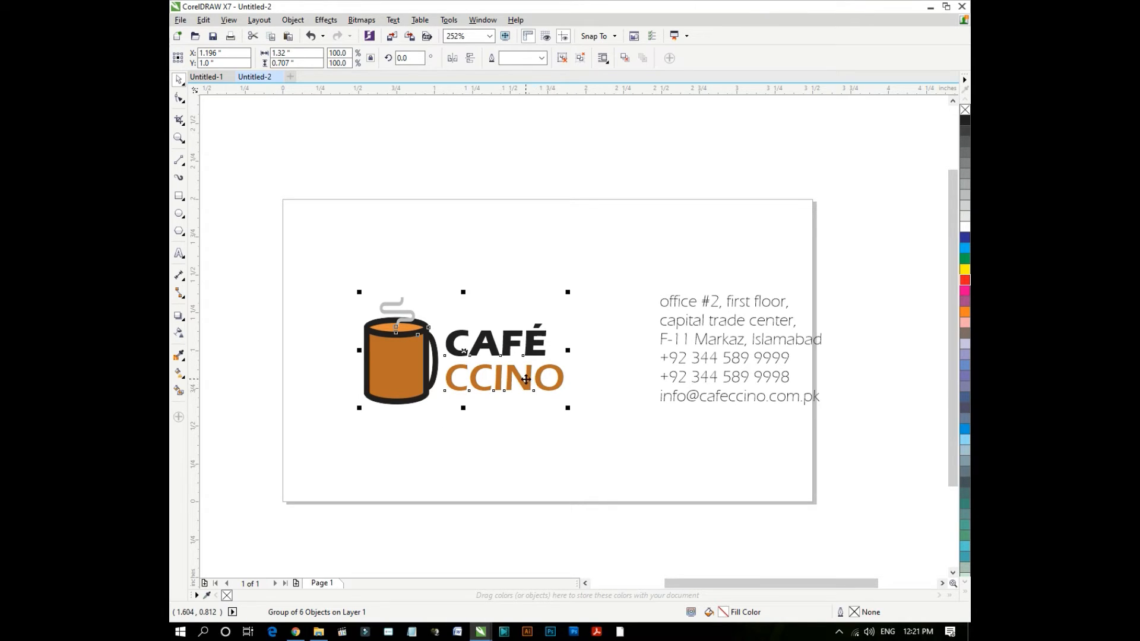
pyautogui.moveTo(527, 379); pyautogui.dragTo(476, 384)
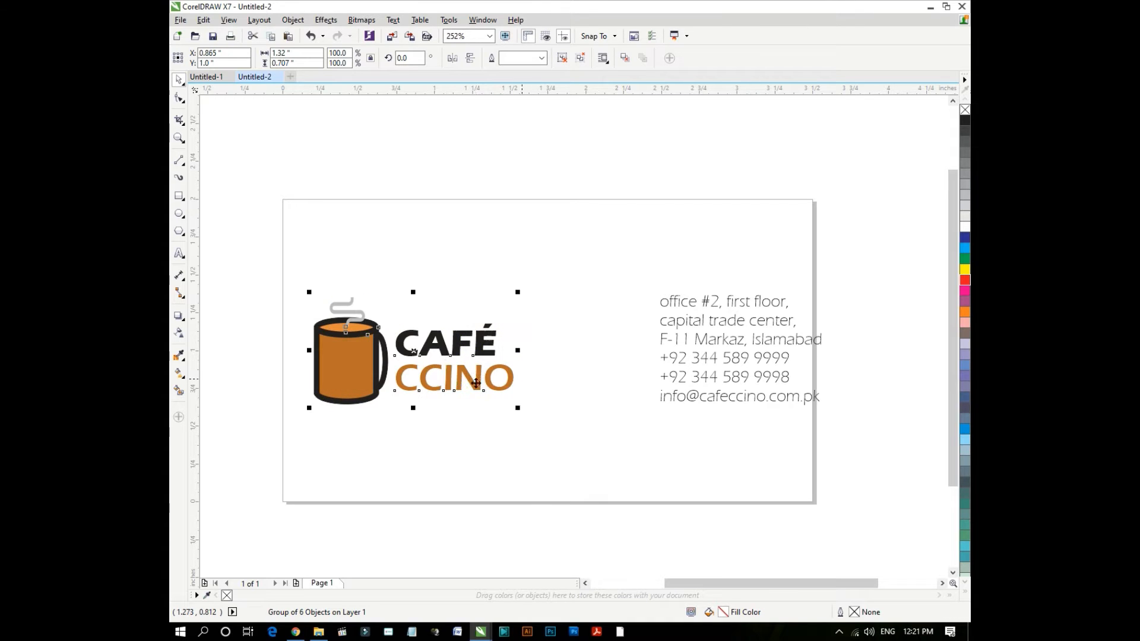
pyautogui.moveTo(670, 378); pyautogui.dragTo(637, 380)
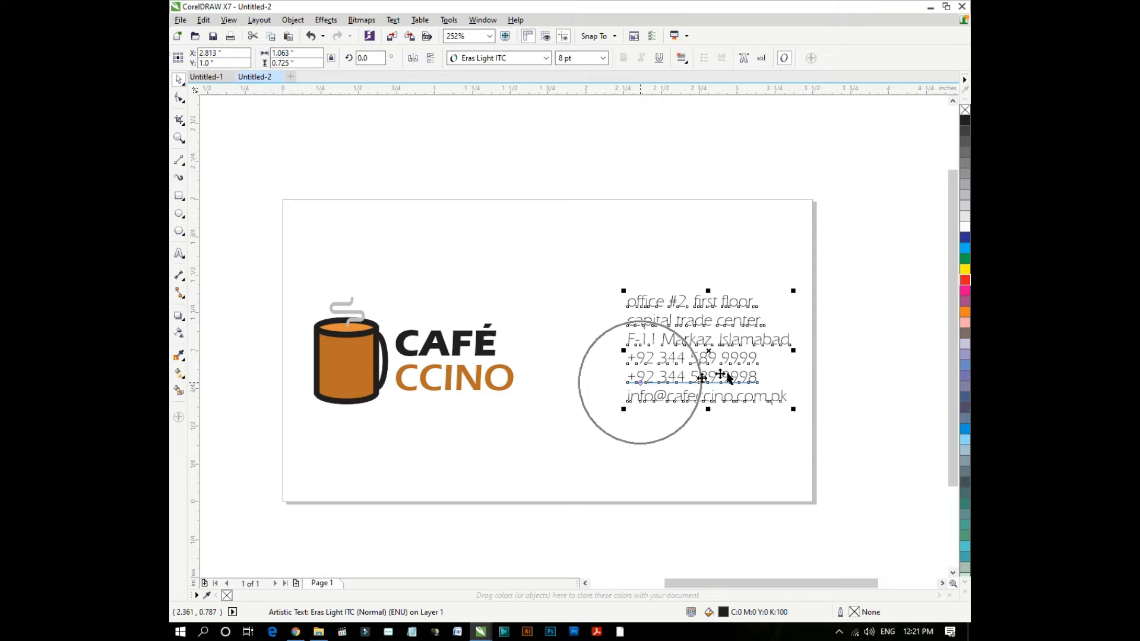
pyautogui.click(810, 348)
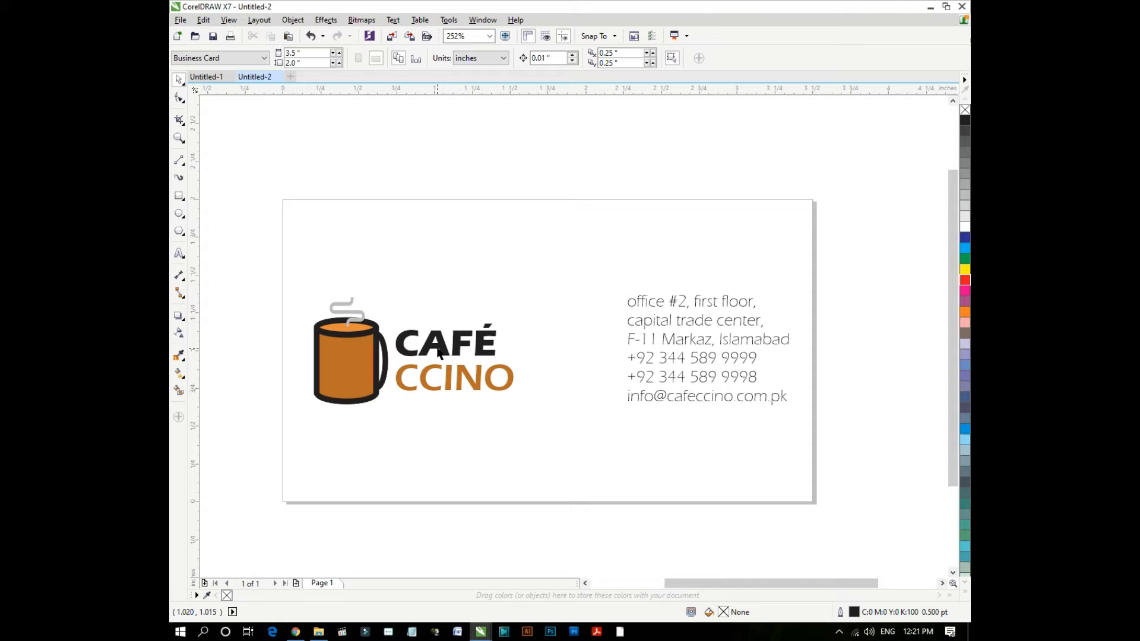
# - Park the café logo group off the page, above the card
pyautogui.click(437, 348)
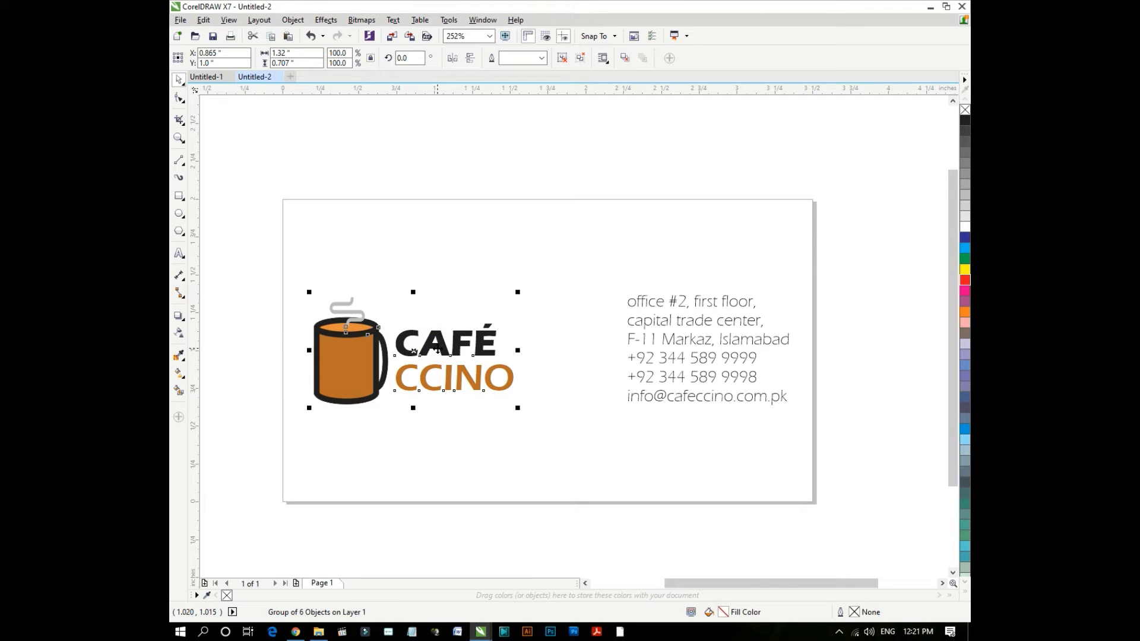
pyautogui.moveTo(448, 337); pyautogui.dragTo(591, 138)
pyautogui.click(311, 171)
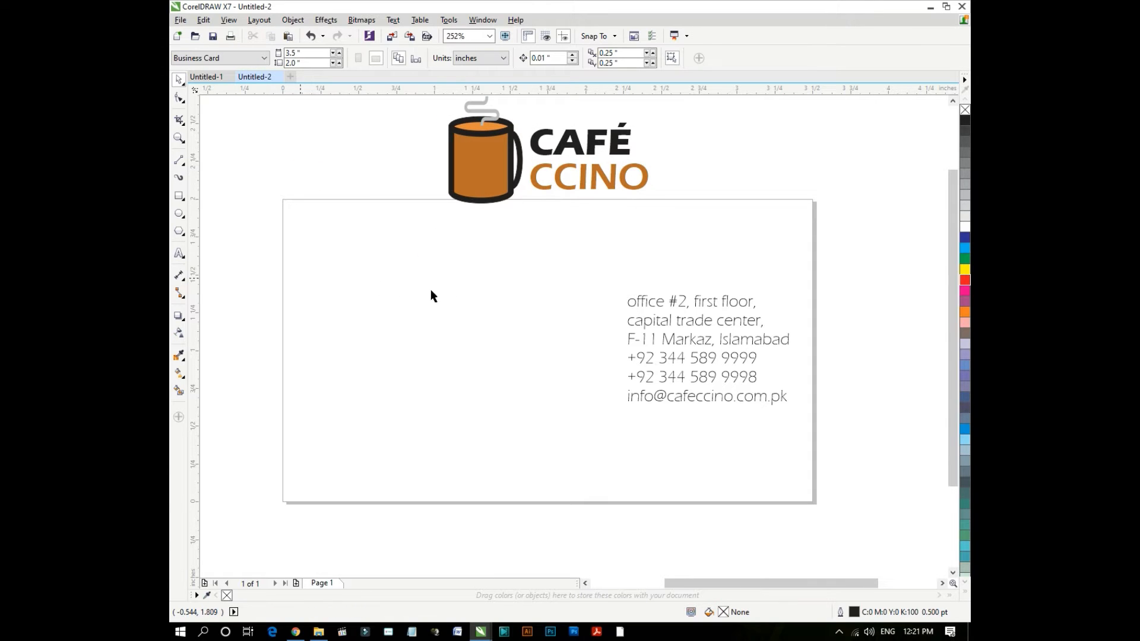
# - Type the cardholder's name as new text at the card's upper left
pyautogui.click(574, 147)
pyautogui.click(224, 225)
pyautogui.click(178, 254)
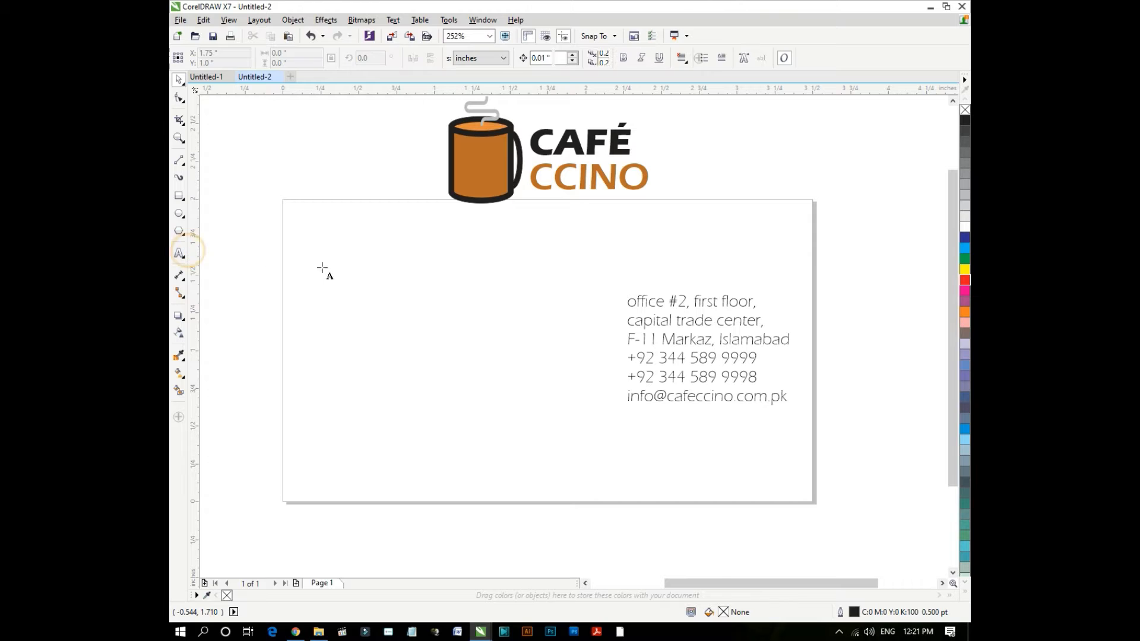
pyautogui.click(323, 276)
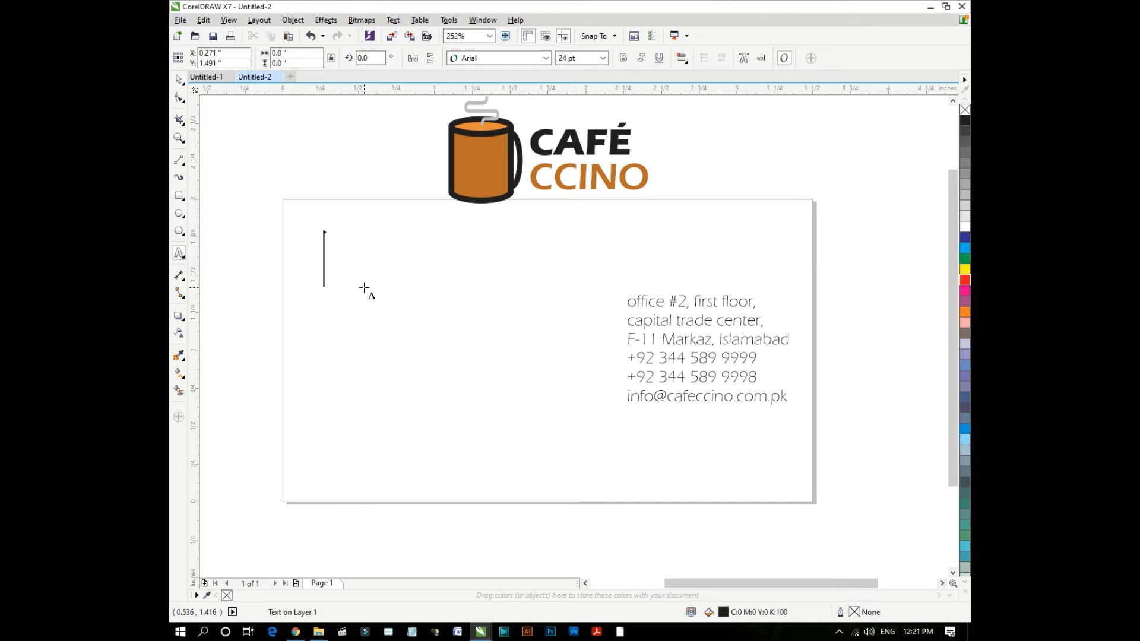
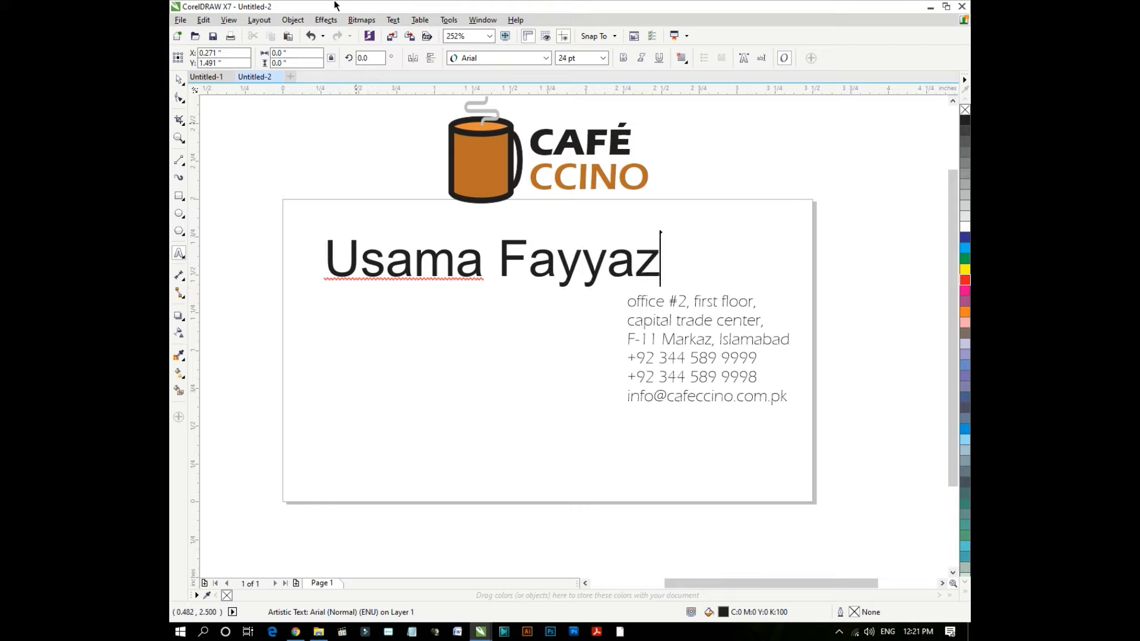
pyautogui.press('Escape')
# - Set the name in Eras Demi ITC at 7 pt
pyautogui.click(180, 79)
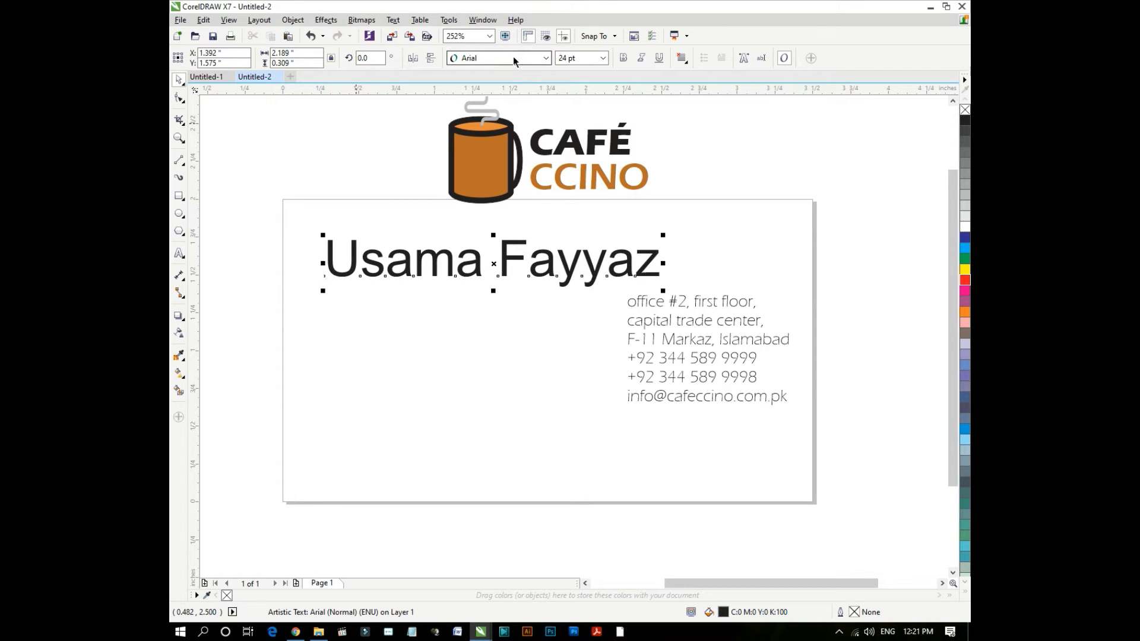
pyautogui.click(545, 57)
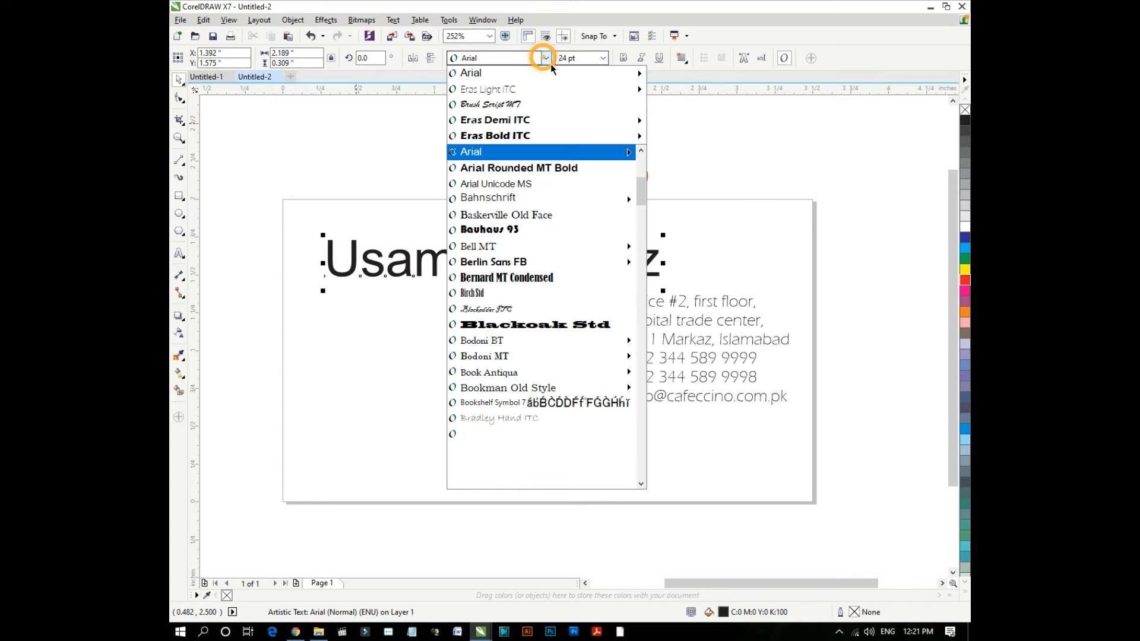
pyautogui.click(567, 118)
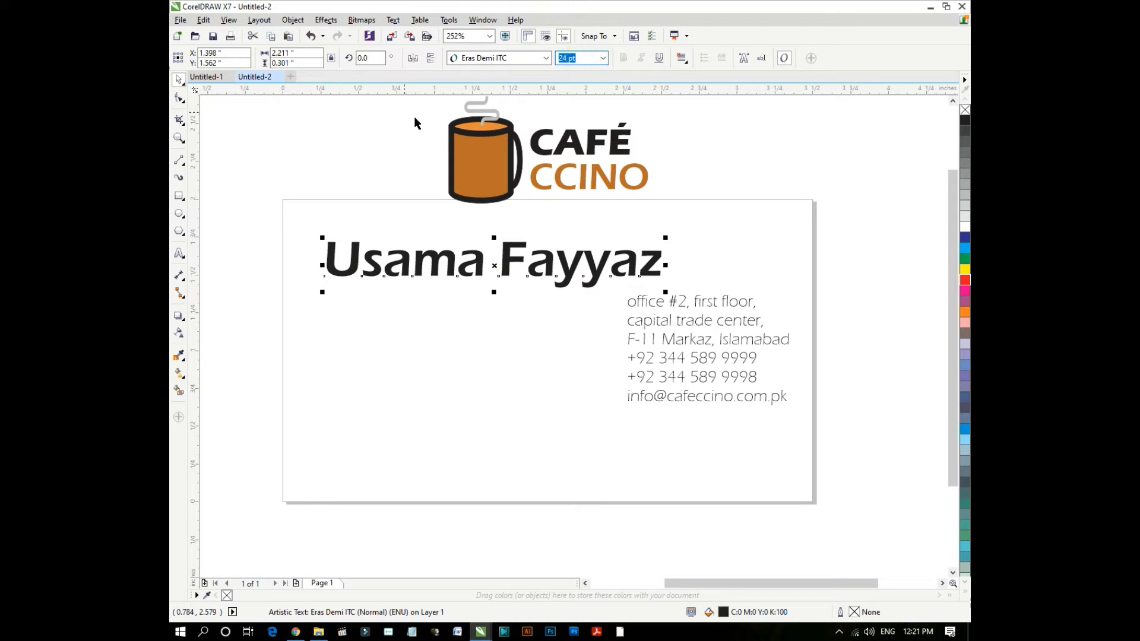
pyautogui.write('7')
pyautogui.press('Return')
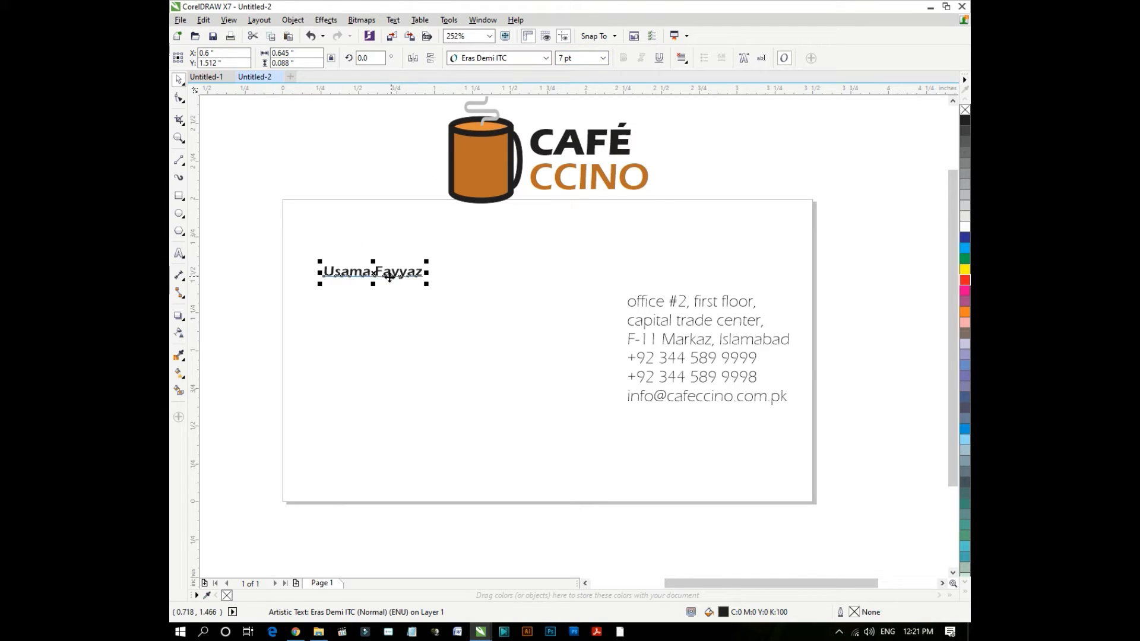
# - Duplicate the name text below it and retype the copy as the Barrista title
pyautogui.scroll(2, 389, 276)
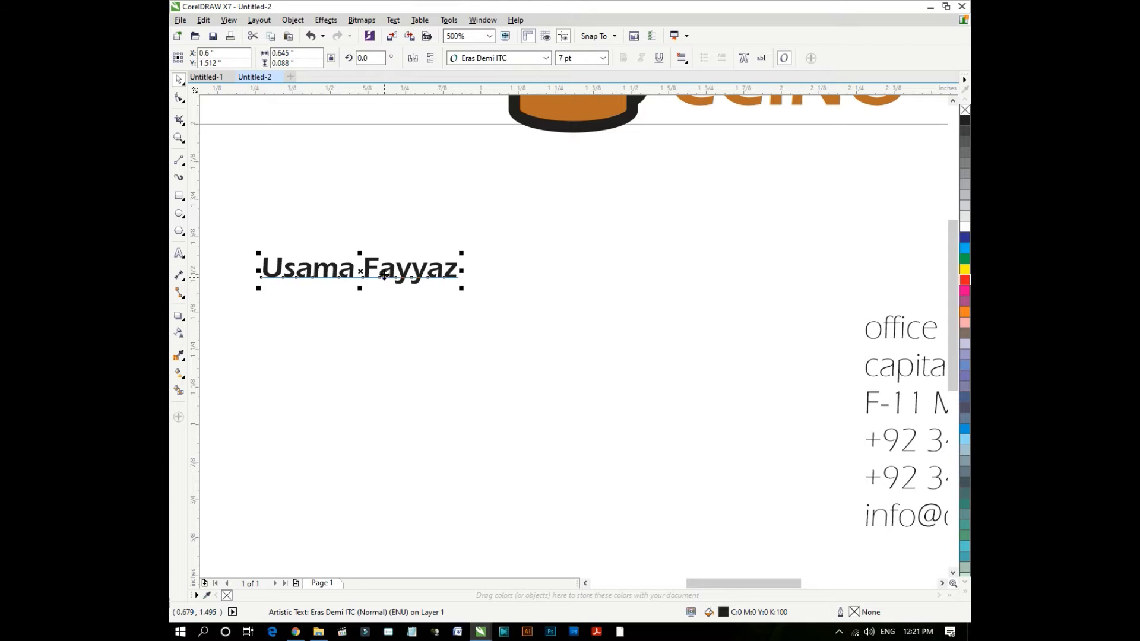
pyautogui.moveTo(385, 275); pyautogui.dragTo(368, 338)
pyautogui.rightClick(368, 337)
pyautogui.click(368, 338)
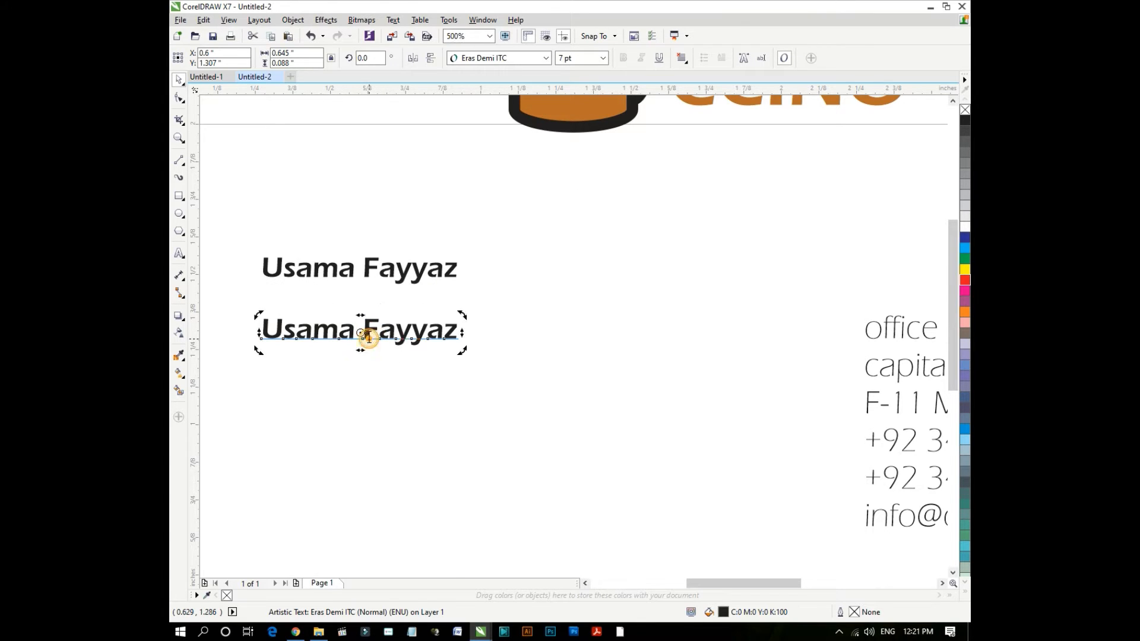
pyautogui.doubleClick(369, 338)
pyautogui.hotkey('ctrl', 'a')
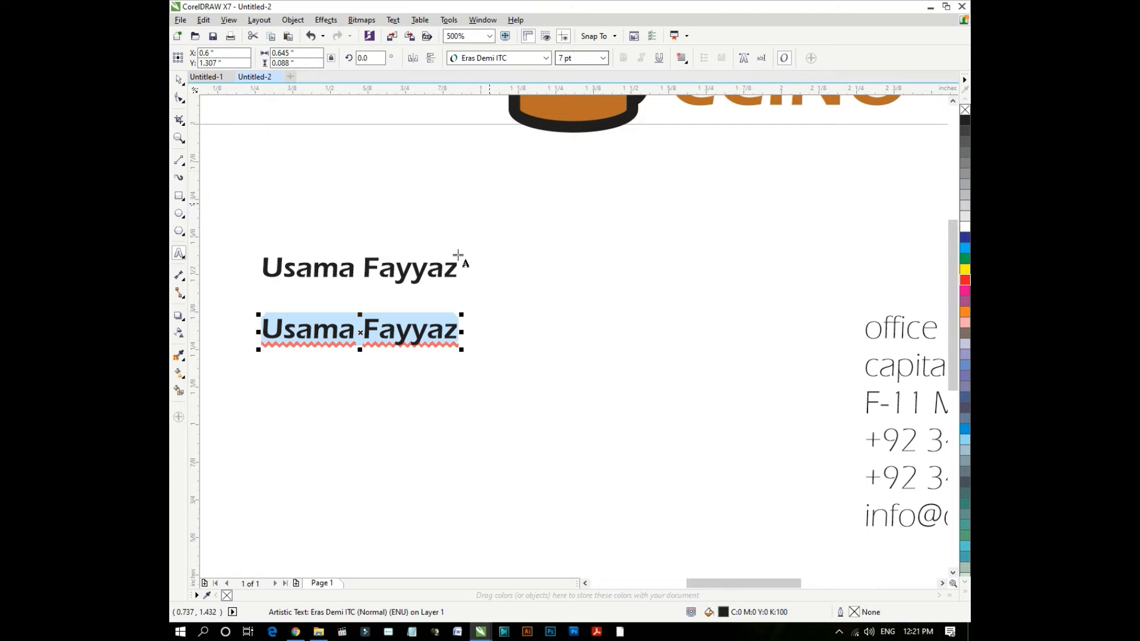
pyautogui.write('Barrista')
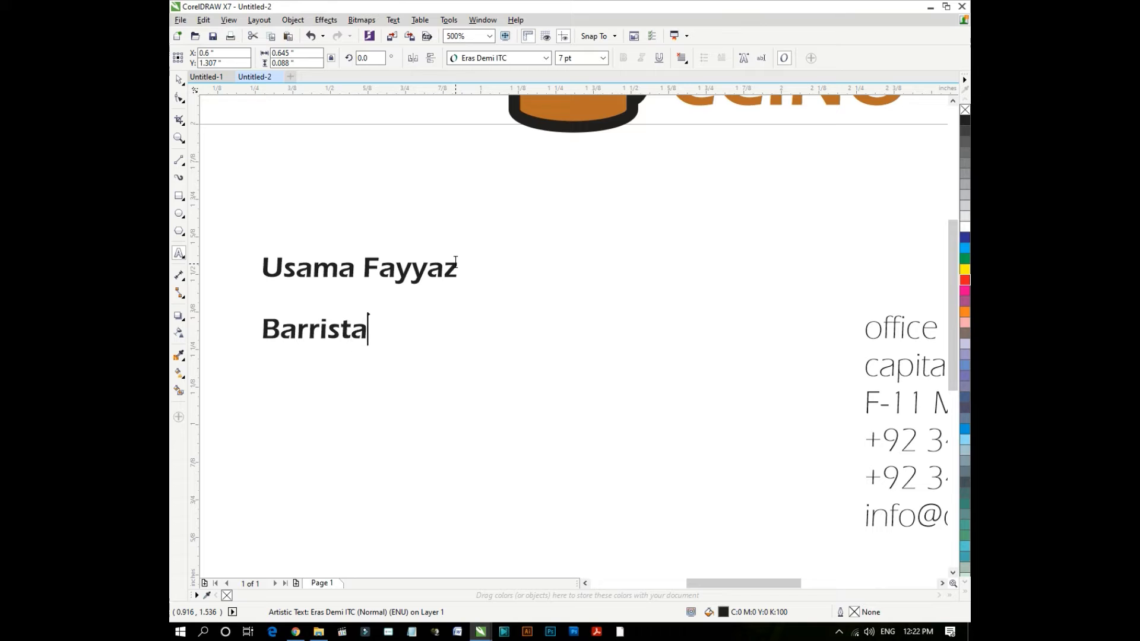
pyautogui.click(179, 80)
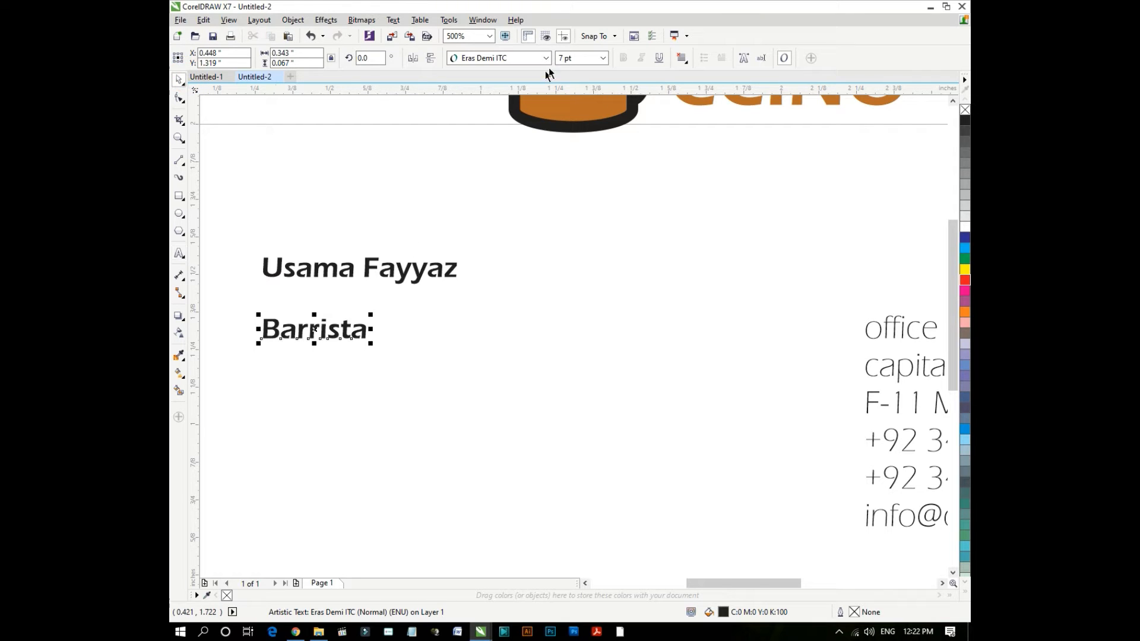
# - Set Barrista in Eras Light ITC and move it directly beneath the name
pyautogui.click(523, 64)
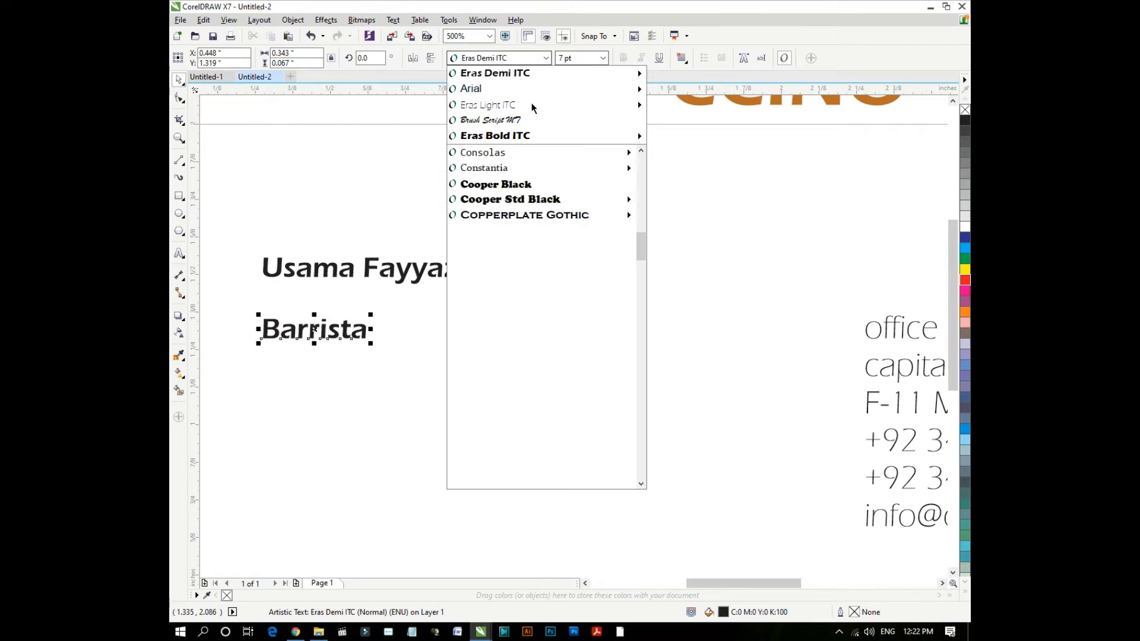
pyautogui.click(529, 107)
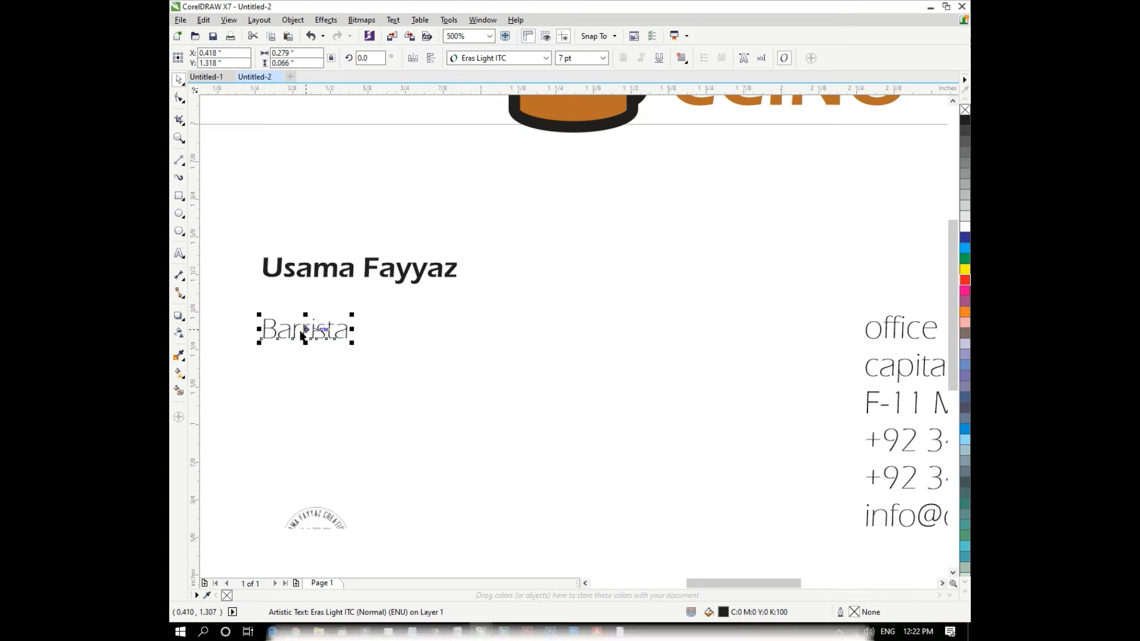
pyautogui.keyDown('shift'); pyautogui.click(296, 276); pyautogui.keyUp('shift')
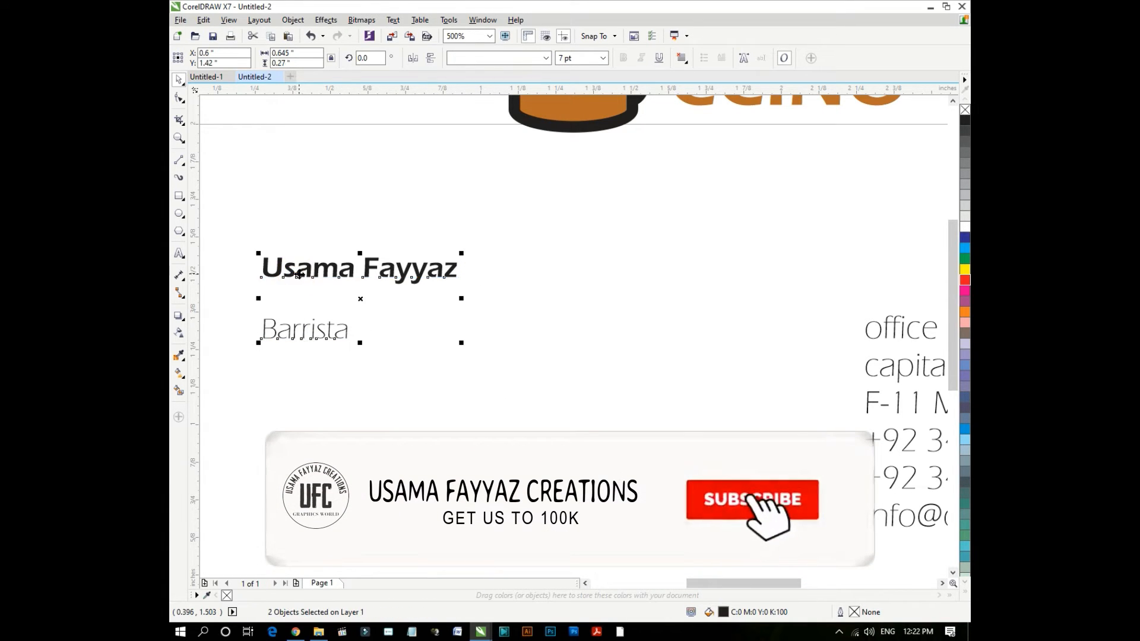
pyautogui.click(315, 365)
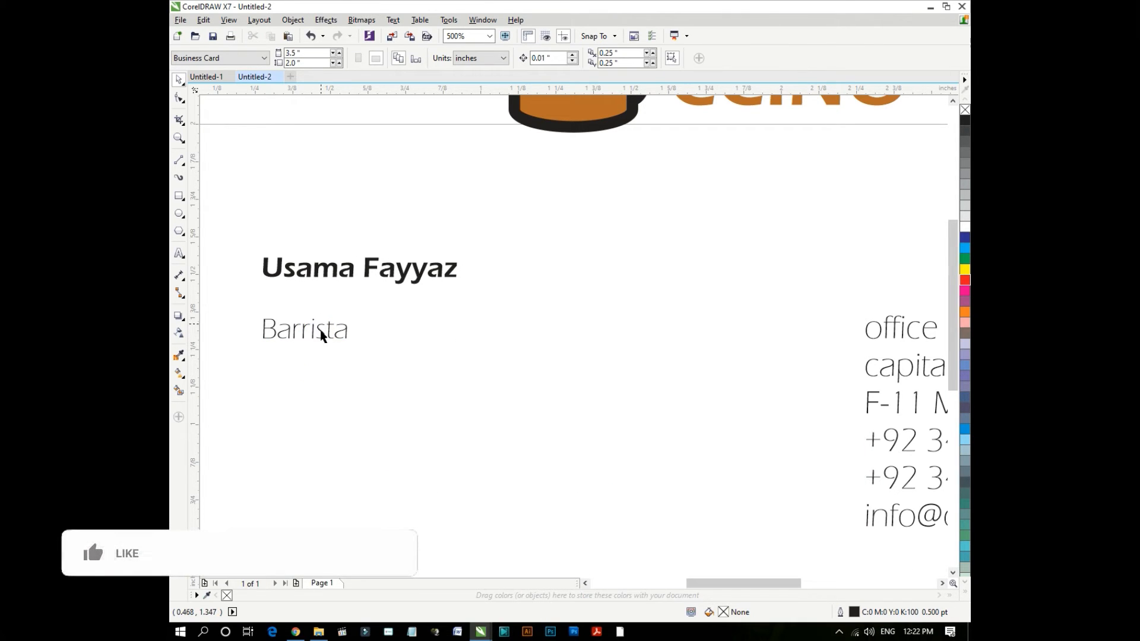
pyautogui.moveTo(317, 330); pyautogui.dragTo(311, 296)
pyautogui.click(179, 196)
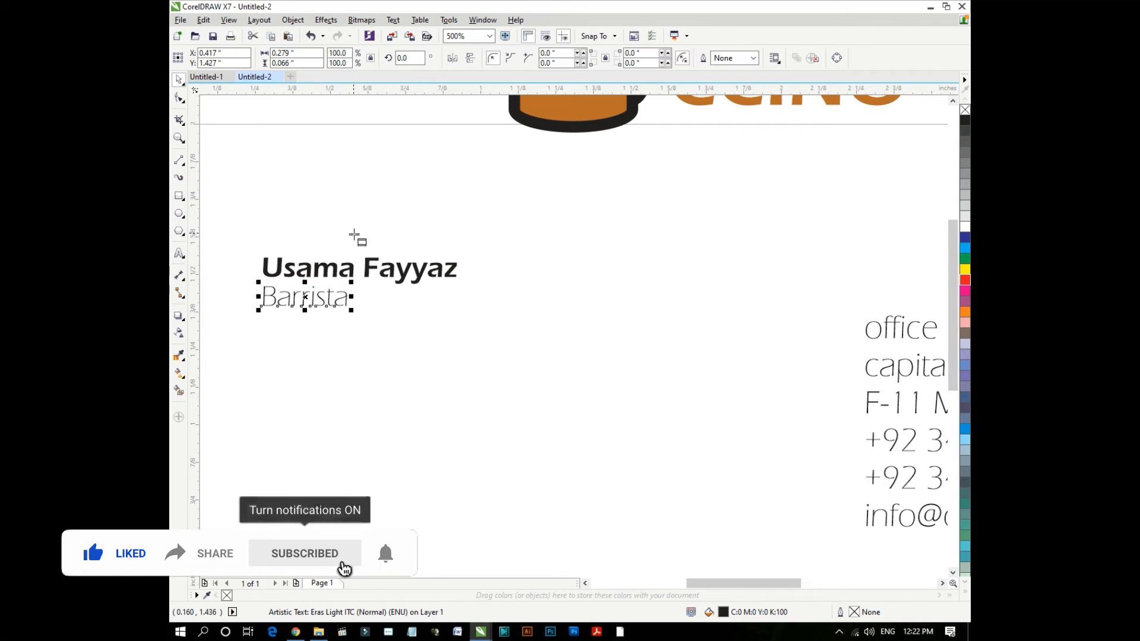
pyautogui.scroll(-1, 356, 237)
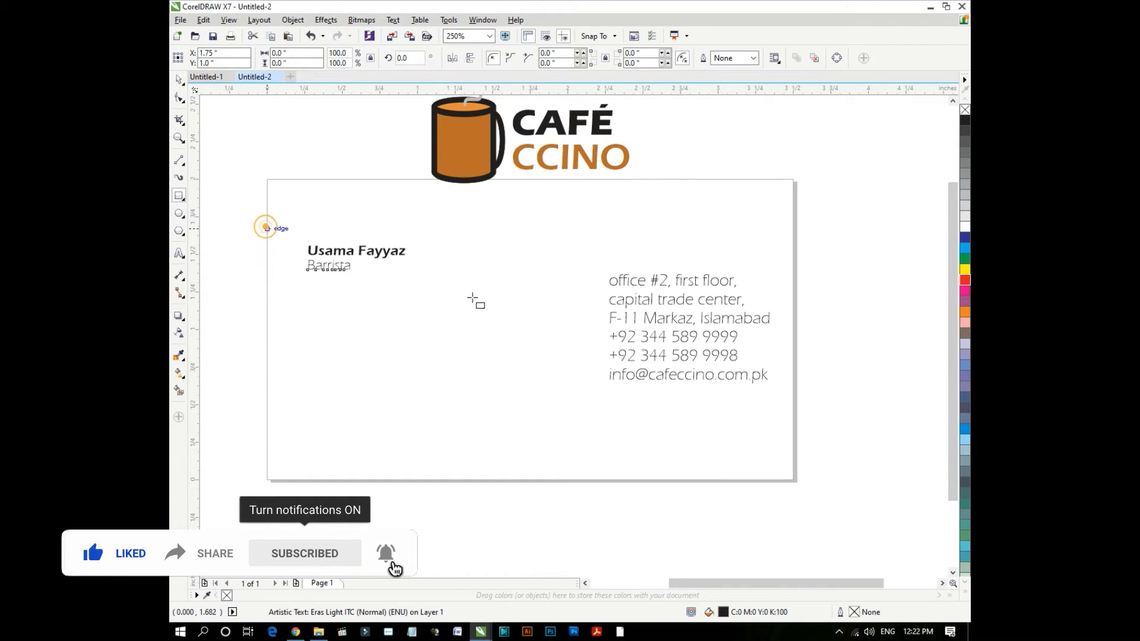
# - Draw a wide band across the card and fill it with the logo's sampled brown
pyautogui.moveTo(266, 227); pyautogui.dragTo(796, 280)
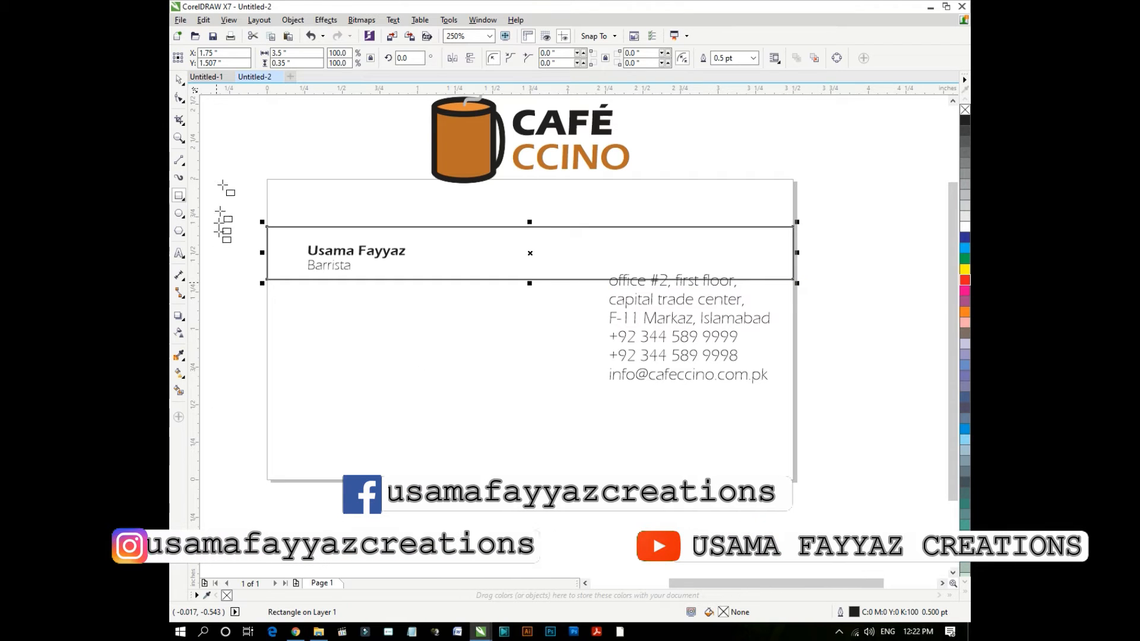
pyautogui.click(178, 357)
pyautogui.click(487, 169)
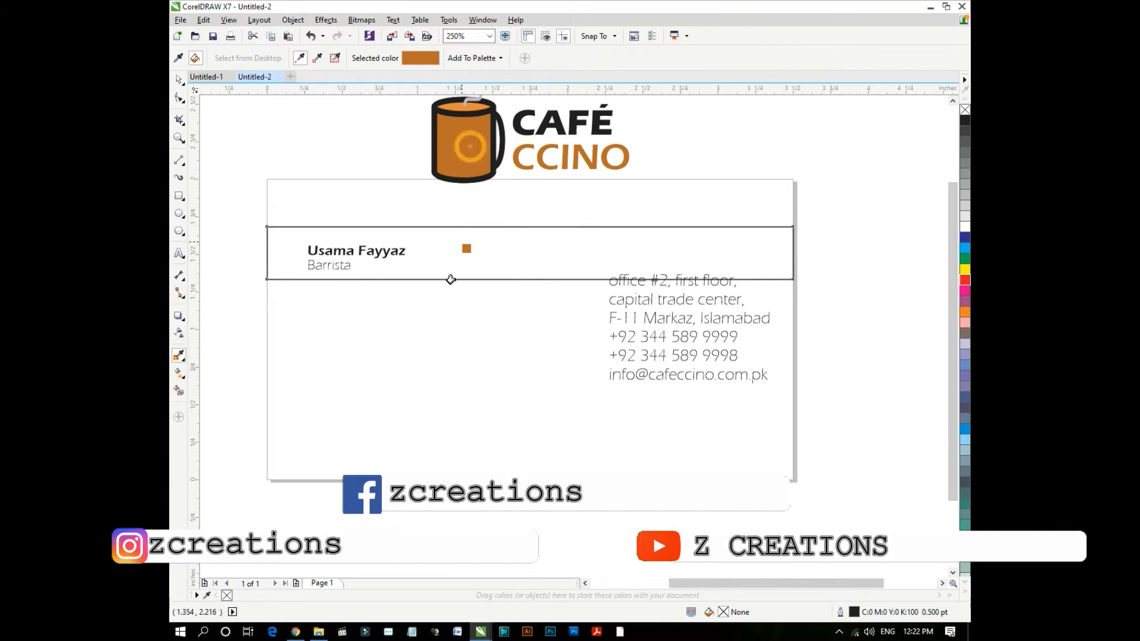
pyautogui.click(421, 257)
# - Bring the name and title in front of the band and remove the band's outline
pyautogui.press('space')
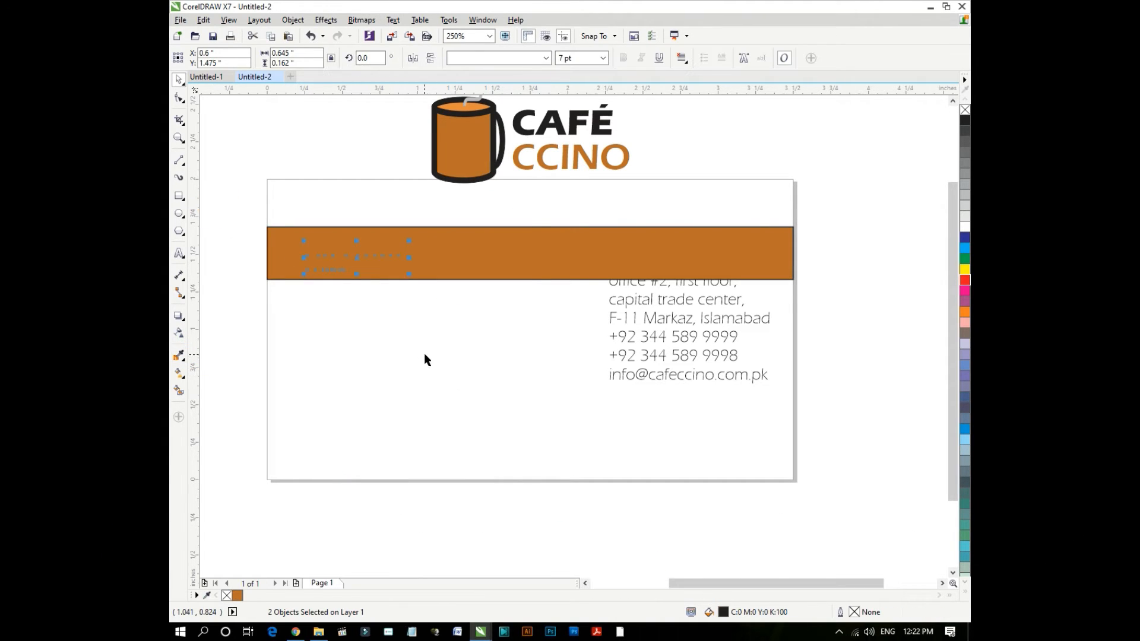
pyautogui.hotkey('shift', 'pageup')
pyautogui.click(480, 260)
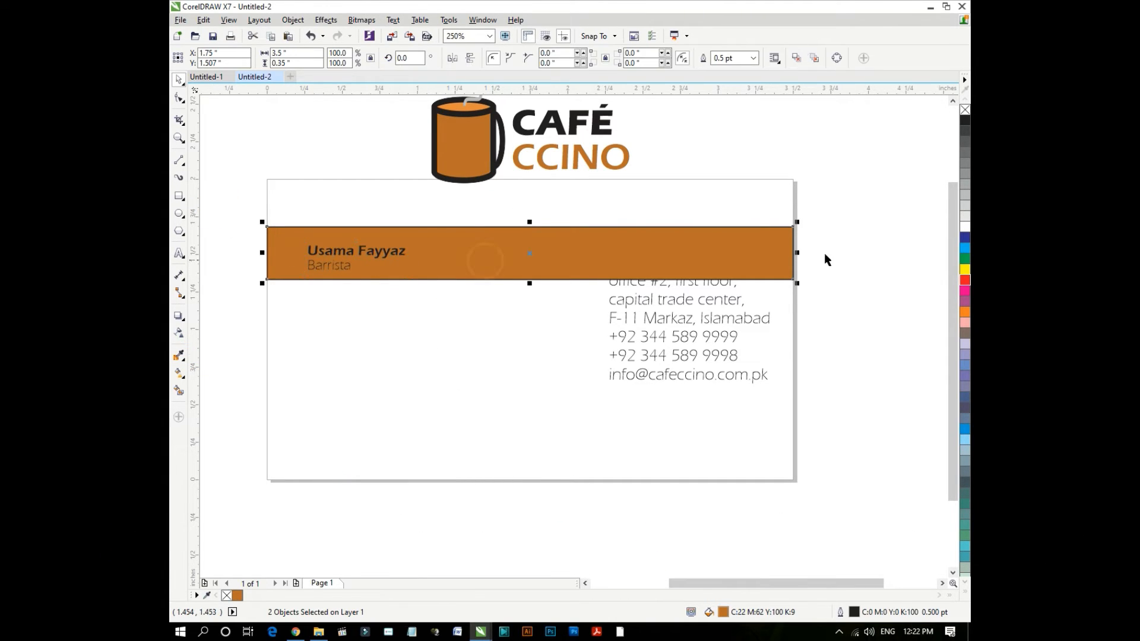
pyautogui.rightClick(965, 110)
# - Move the contact details lower and bring the café logo down onto the card
pyautogui.click(229, 237)
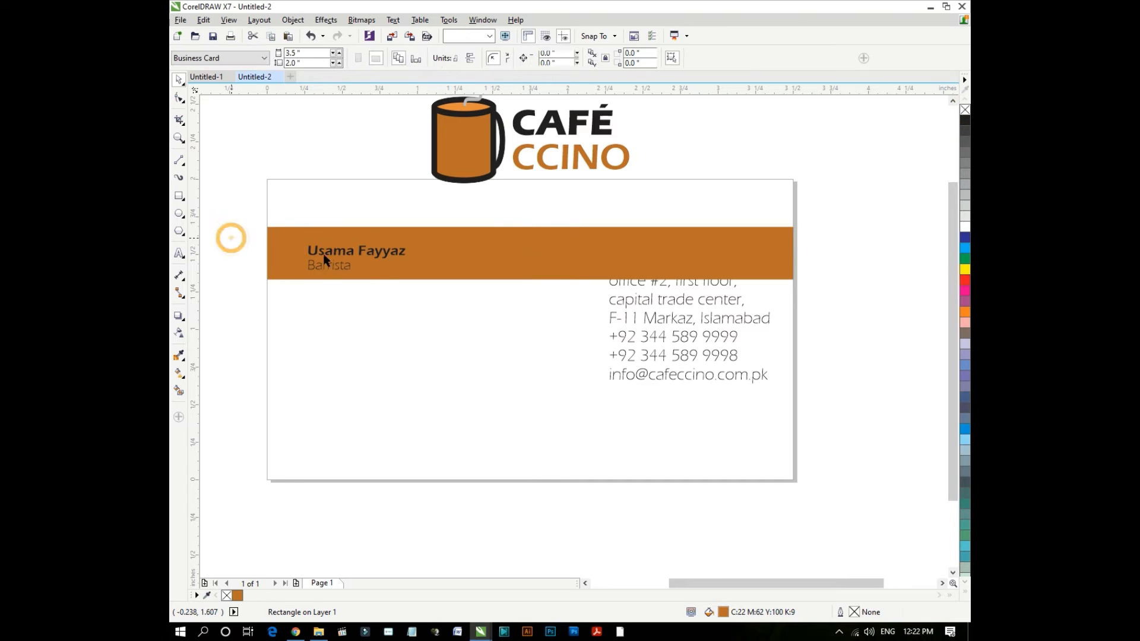
pyautogui.click(650, 319)
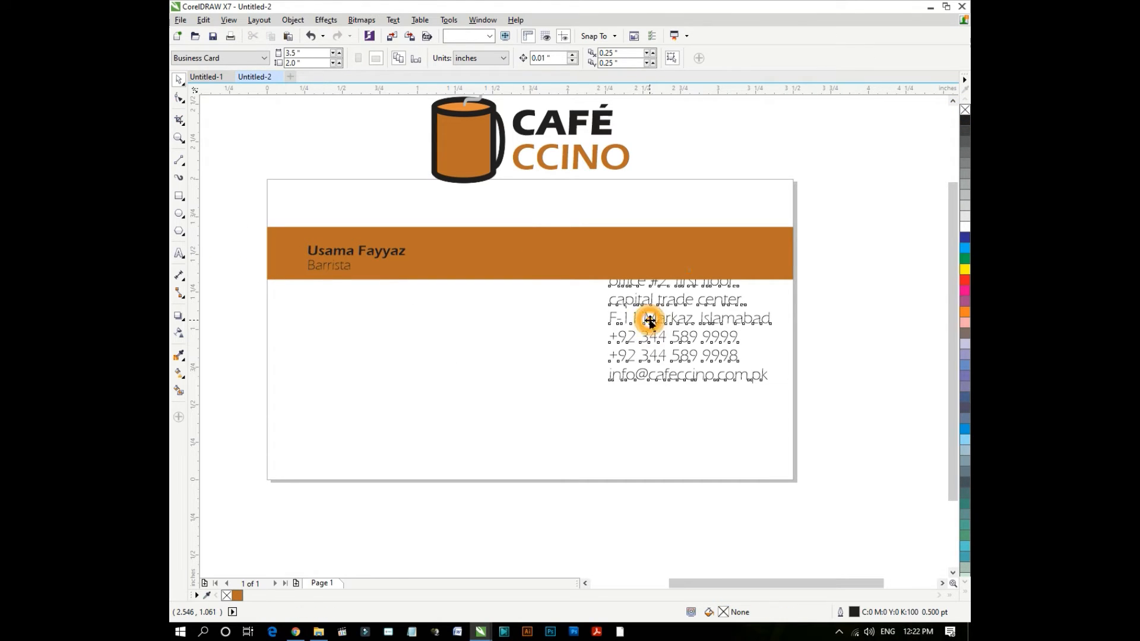
pyautogui.moveTo(644, 324); pyautogui.dragTo(643, 365)
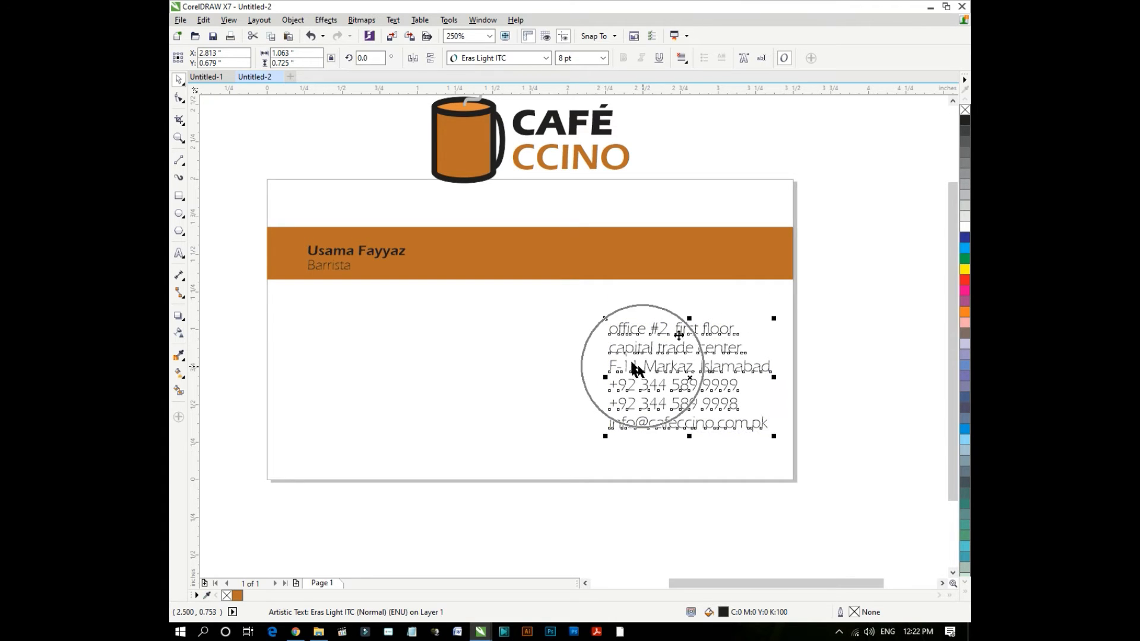
pyautogui.click(842, 298)
pyautogui.click(482, 133)
pyautogui.moveTo(482, 133); pyautogui.dragTo(681, 214)
# - Shift the brown band with the name and title down the card
pyautogui.click(407, 533)
pyautogui.click(357, 380)
pyautogui.moveTo(236, 207); pyautogui.dragTo(794, 350)
pyautogui.moveTo(769, 271); pyautogui.dragTo(771, 338)
# - Place the café logo in the card's top right and shrink it to about 65%
pyautogui.click(855, 294)
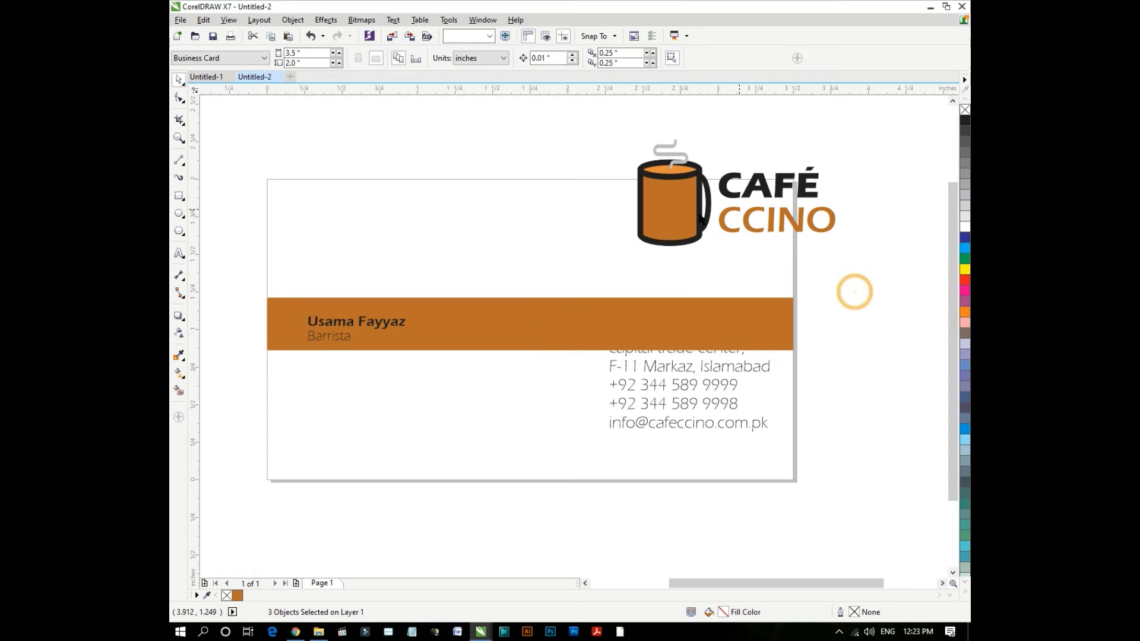
pyautogui.moveTo(684, 217); pyautogui.dragTo(607, 262)
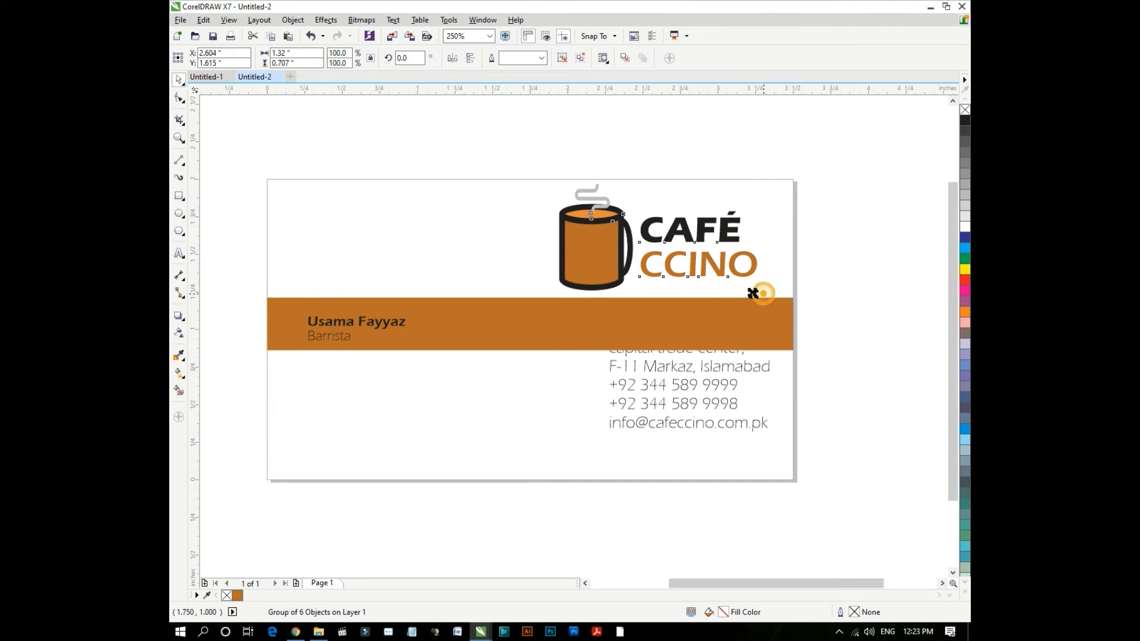
pyautogui.moveTo(753, 293); pyautogui.dragTo(736, 279)
pyautogui.click(745, 249)
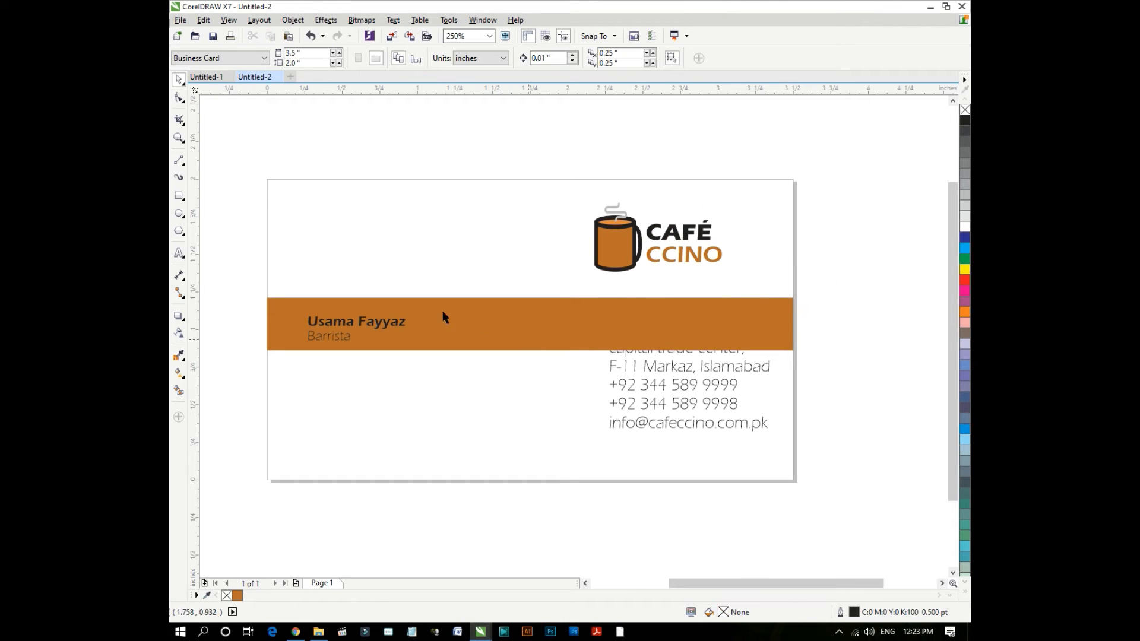
# - Enlarge the name and Barrista title, and recolour the name white
pyautogui.moveTo(243, 279); pyautogui.dragTo(464, 281)
pyautogui.click(463, 281)
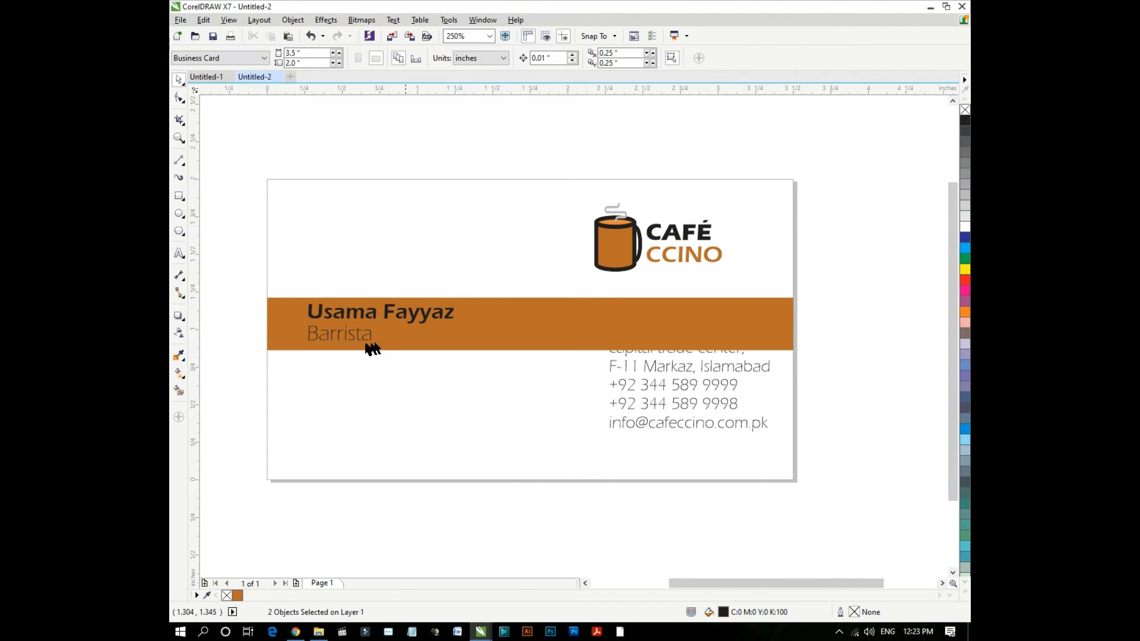
pyautogui.scroll(2, 358, 335)
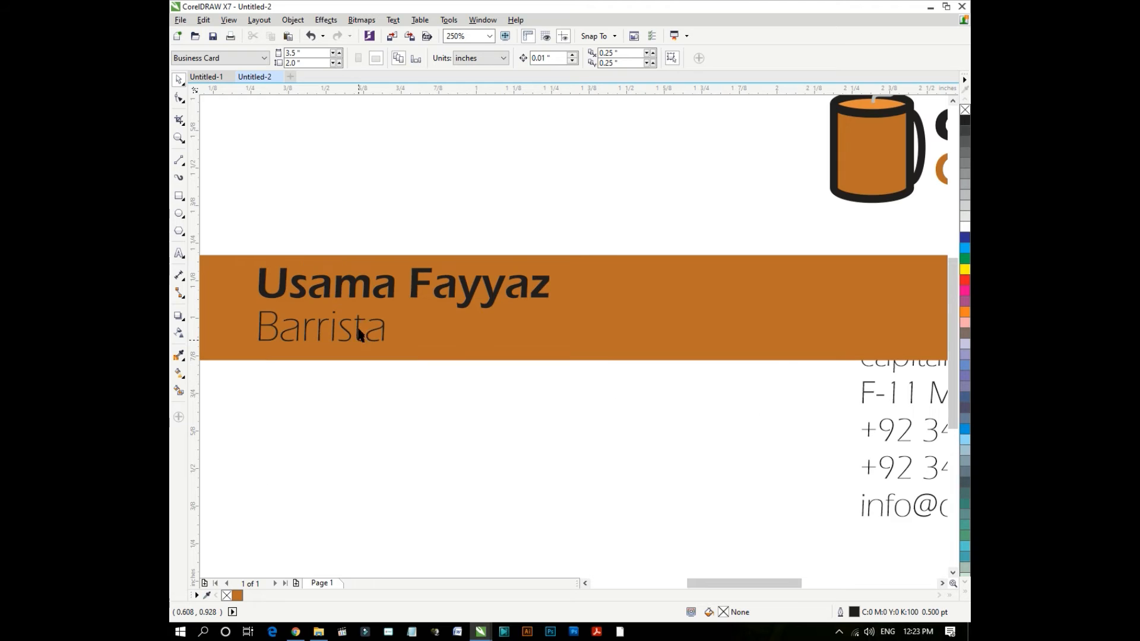
pyautogui.click(397, 289)
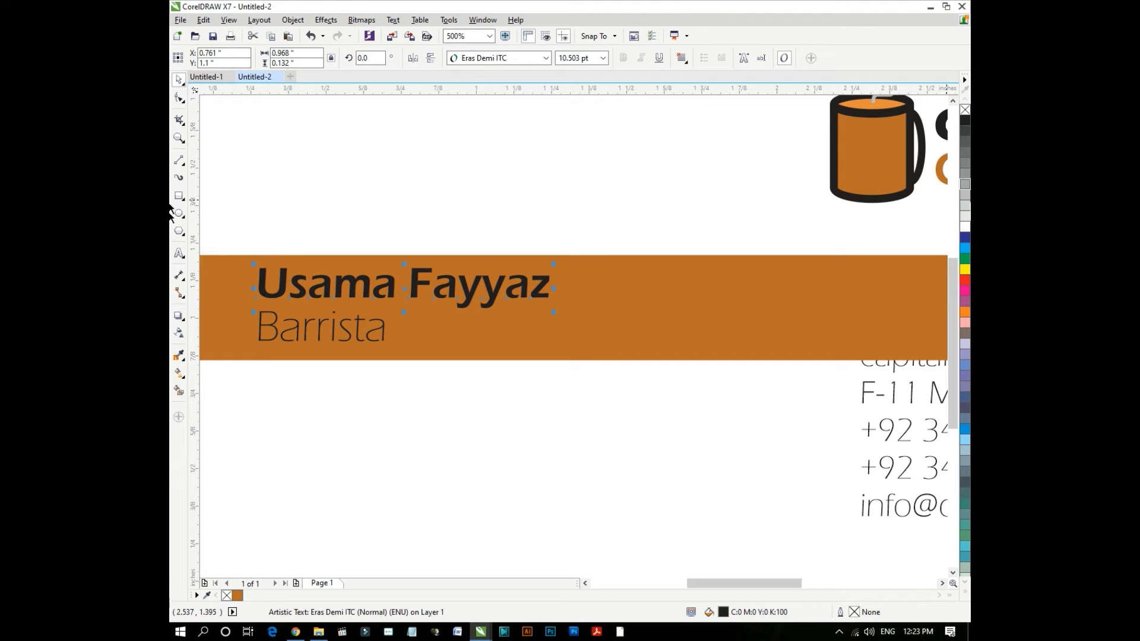
pyautogui.click(965, 225)
pyautogui.click(561, 187)
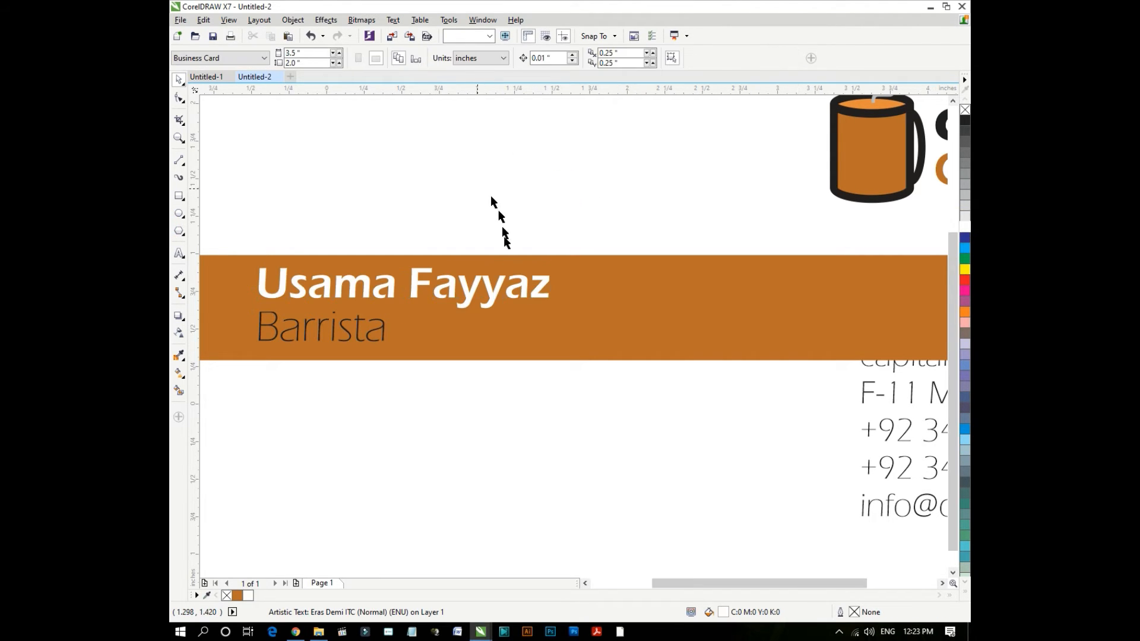
pyautogui.scroll(-2, 501, 224)
pyautogui.click(711, 313)
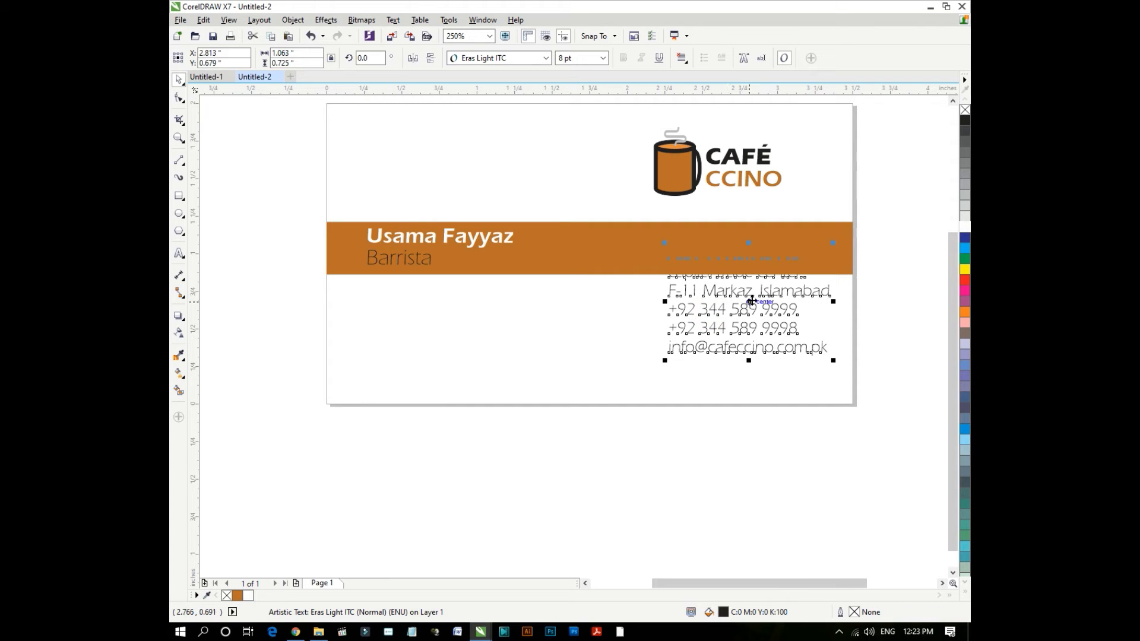
# - Duplicate the contact details and delete the phone and e-mail lines from the left copy
pyautogui.moveTo(749, 320); pyautogui.dragTo(693, 344)
pyautogui.rightClick(693, 345)
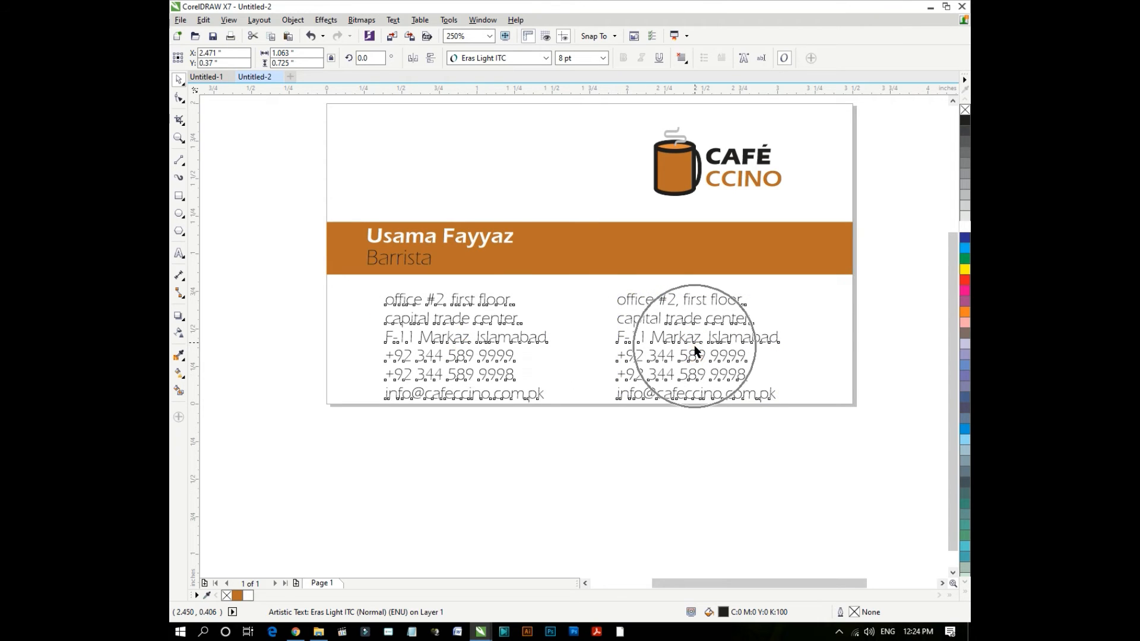
pyautogui.click(510, 339)
pyautogui.doubleClick(511, 337)
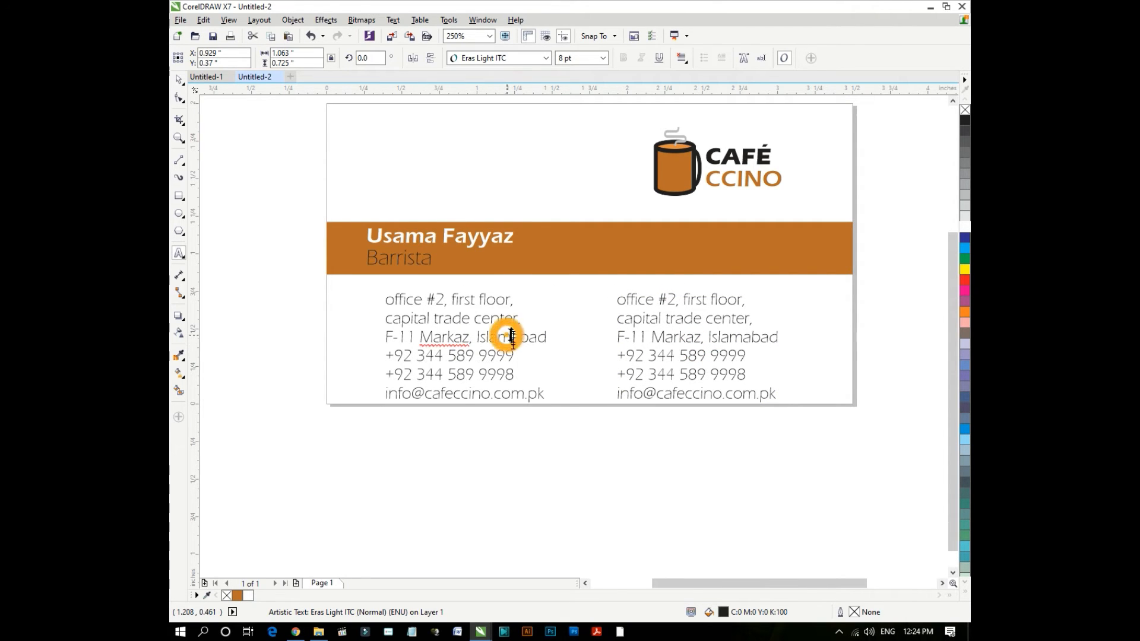
pyautogui.click(512, 355)
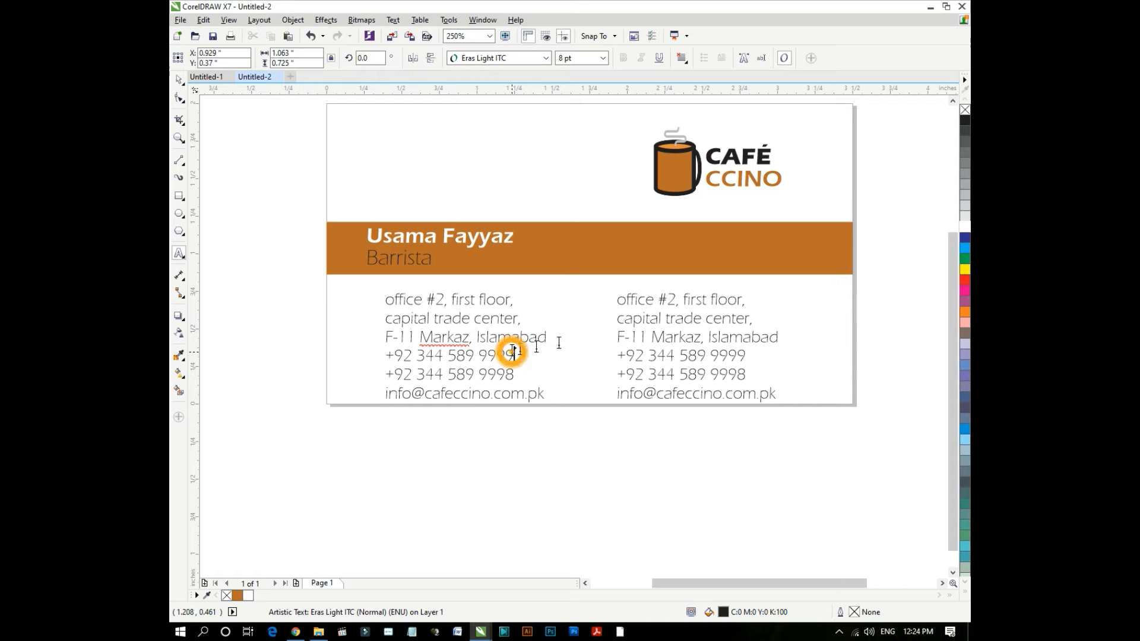
pyautogui.moveTo(549, 337); pyautogui.dragTo(570, 414)
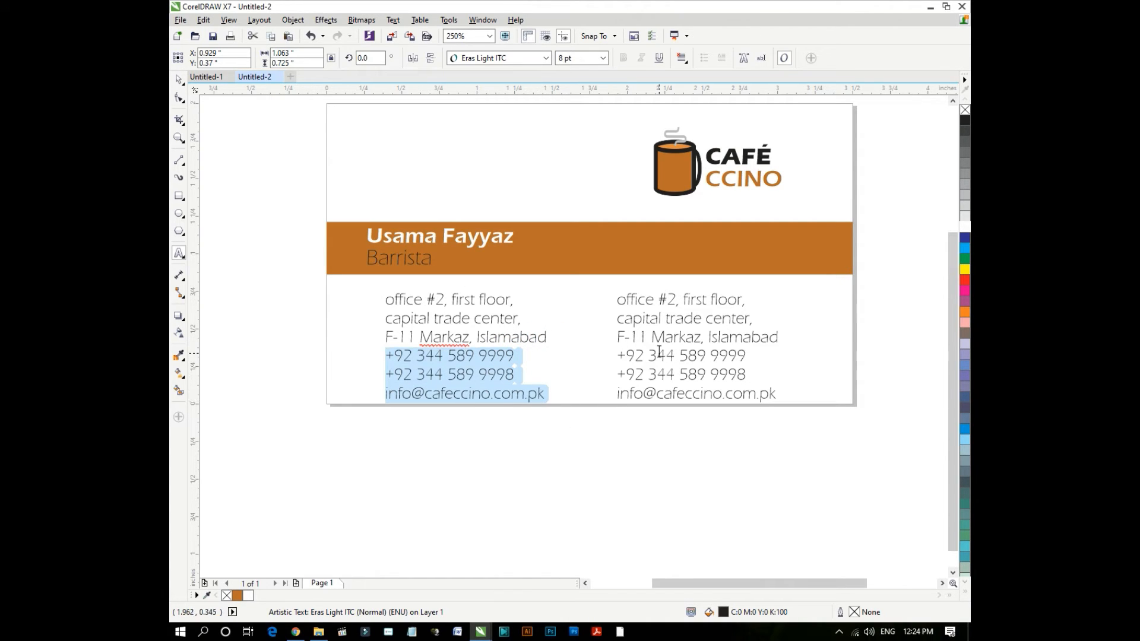
pyautogui.press('Delete')
pyautogui.click(682, 345)
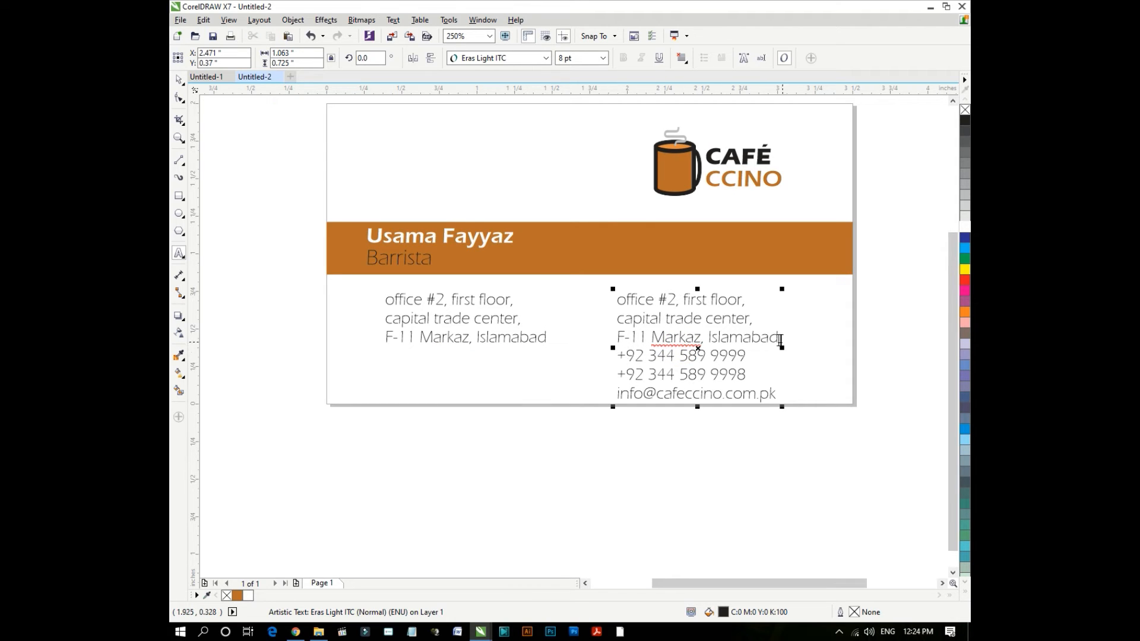
pyautogui.moveTo(780, 340); pyautogui.dragTo(555, 300)
pyautogui.press('Delete')
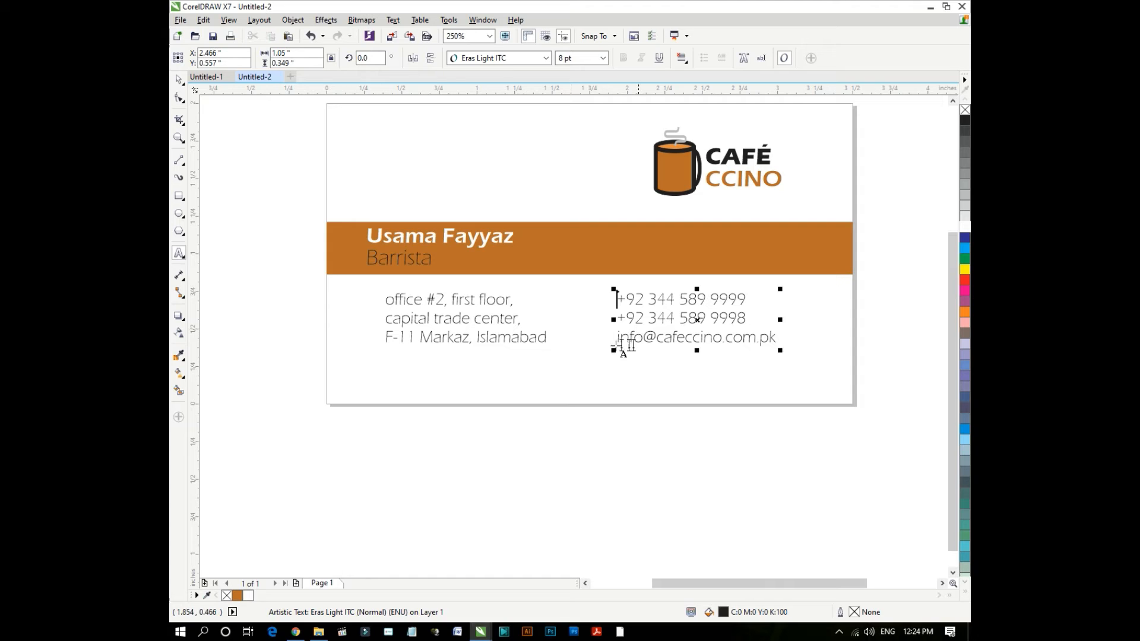
pyautogui.click(742, 339)
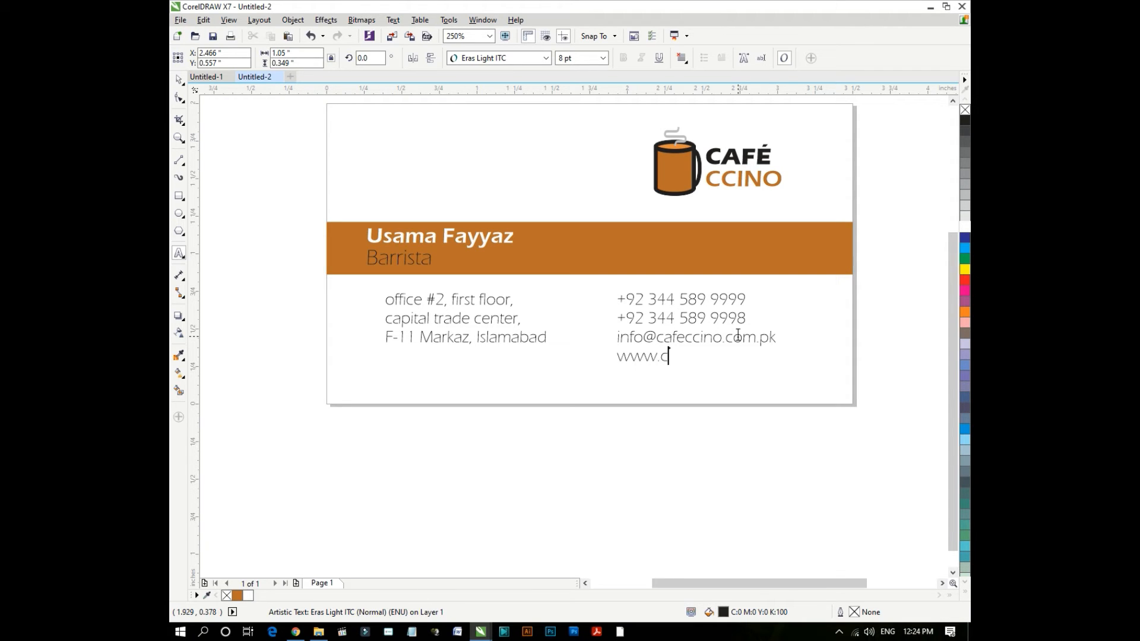
pyautogui.write('fec')
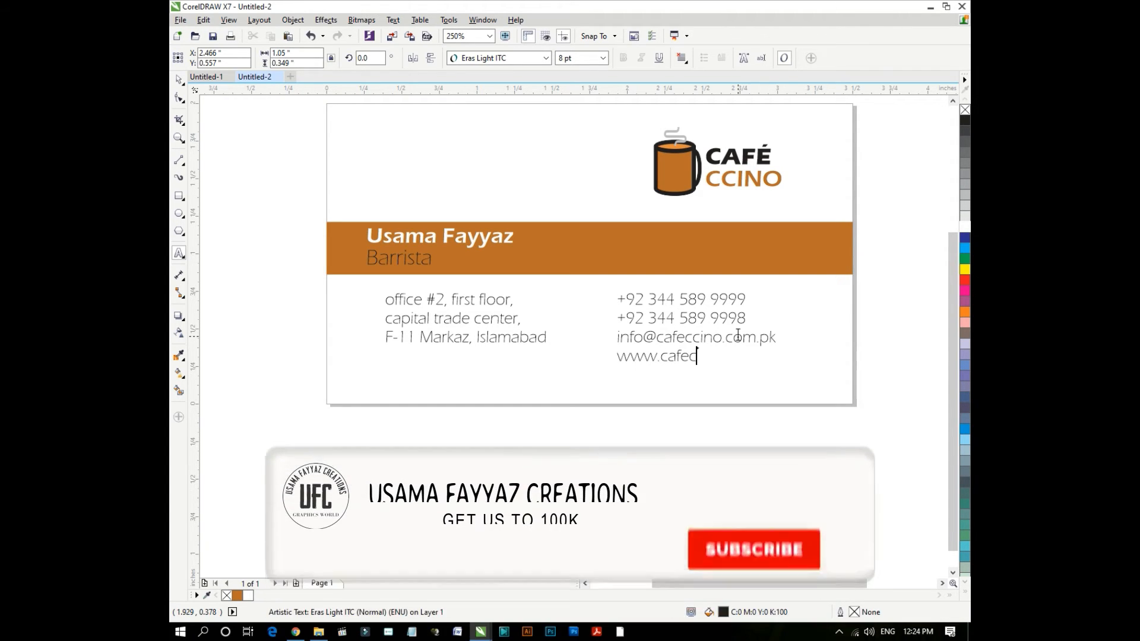
pyautogui.write('cino.')
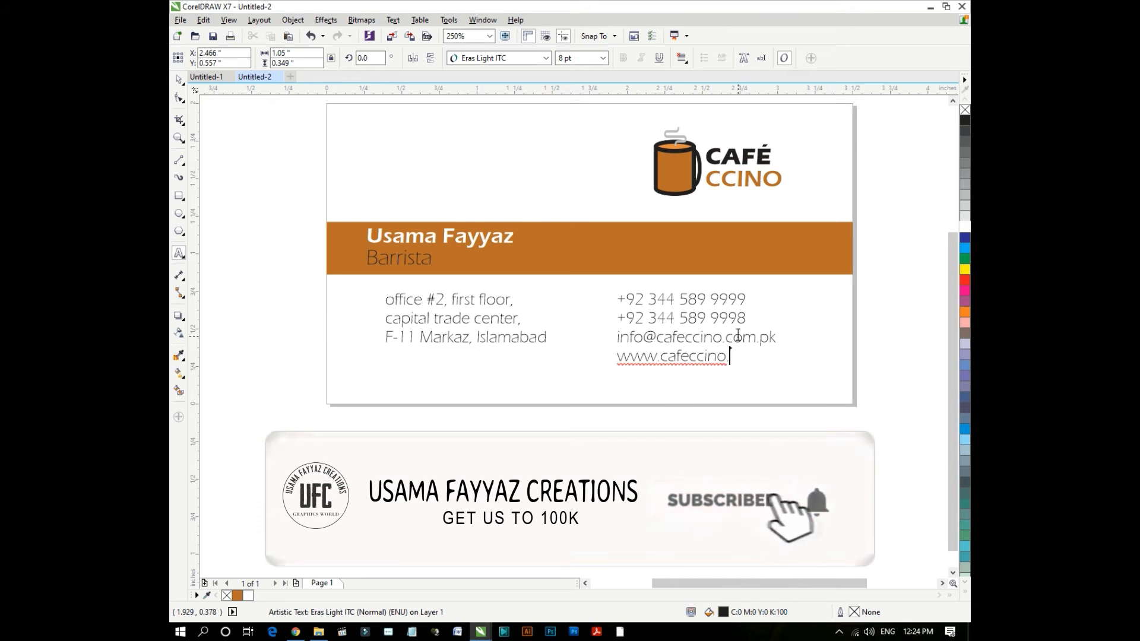
pyautogui.write('com.pk')
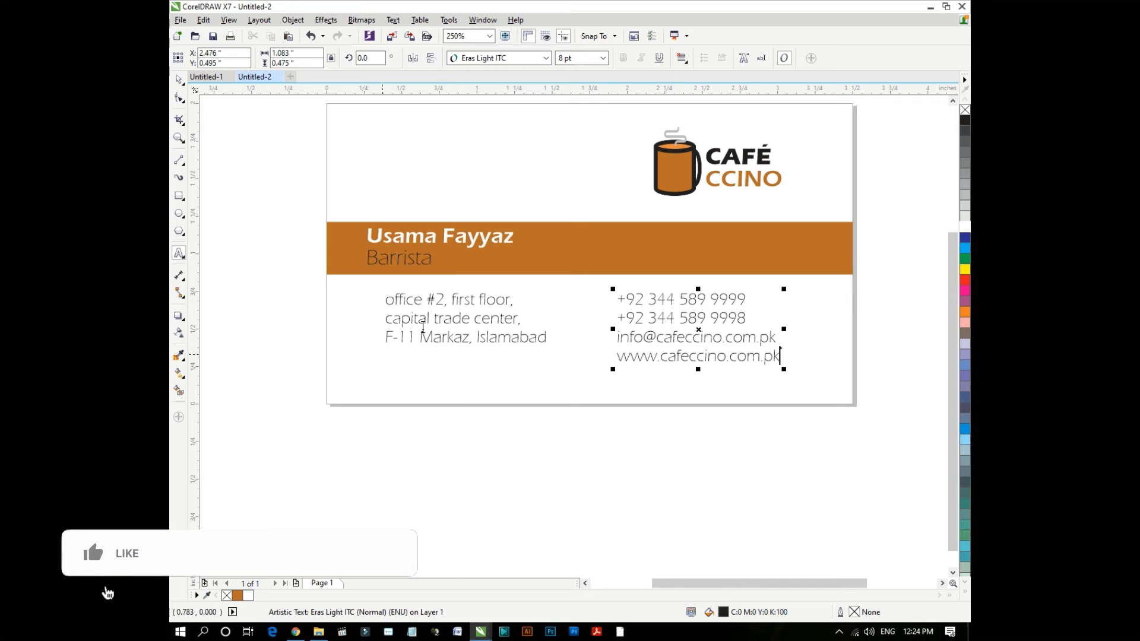
# - Put Islamabad on its own line in the address block
pyautogui.scroll(2, 440, 320)
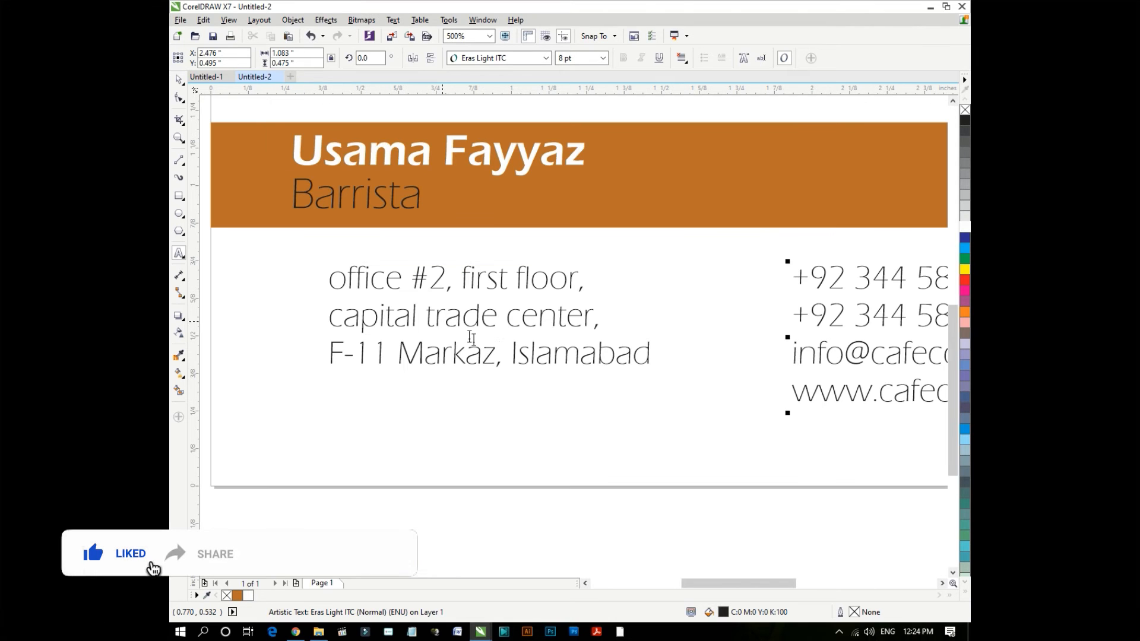
pyautogui.click(512, 355)
pyautogui.press('Return')
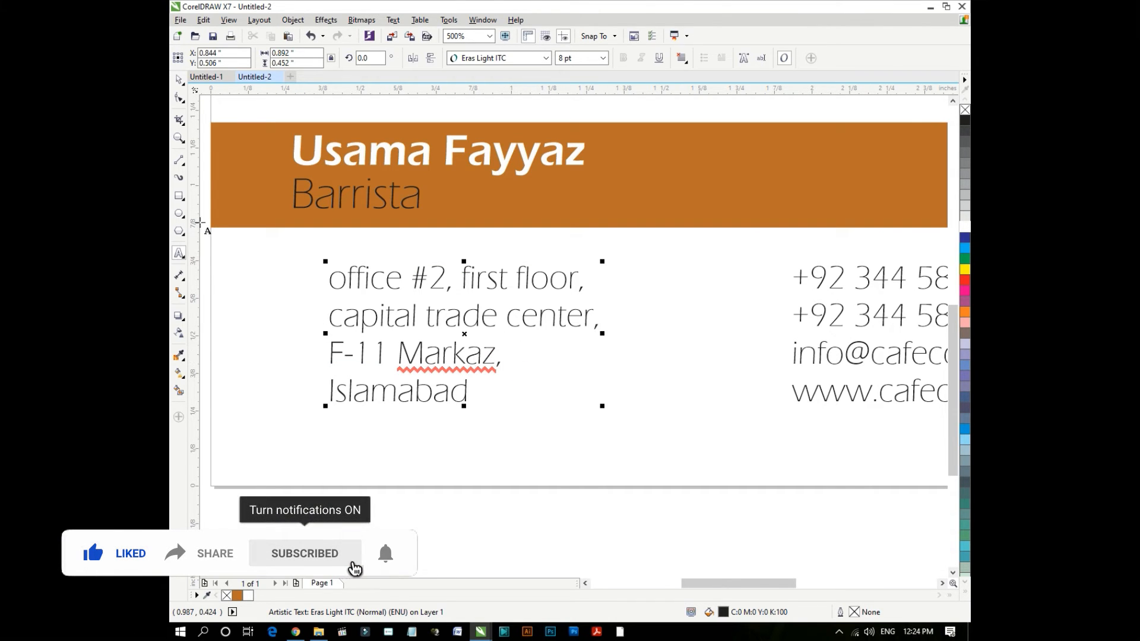
pyautogui.click(179, 79)
# - Group the address and contact blocks and shift the group slightly lower on the card
pyautogui.click(410, 353)
pyautogui.scroll(-2, 409, 353)
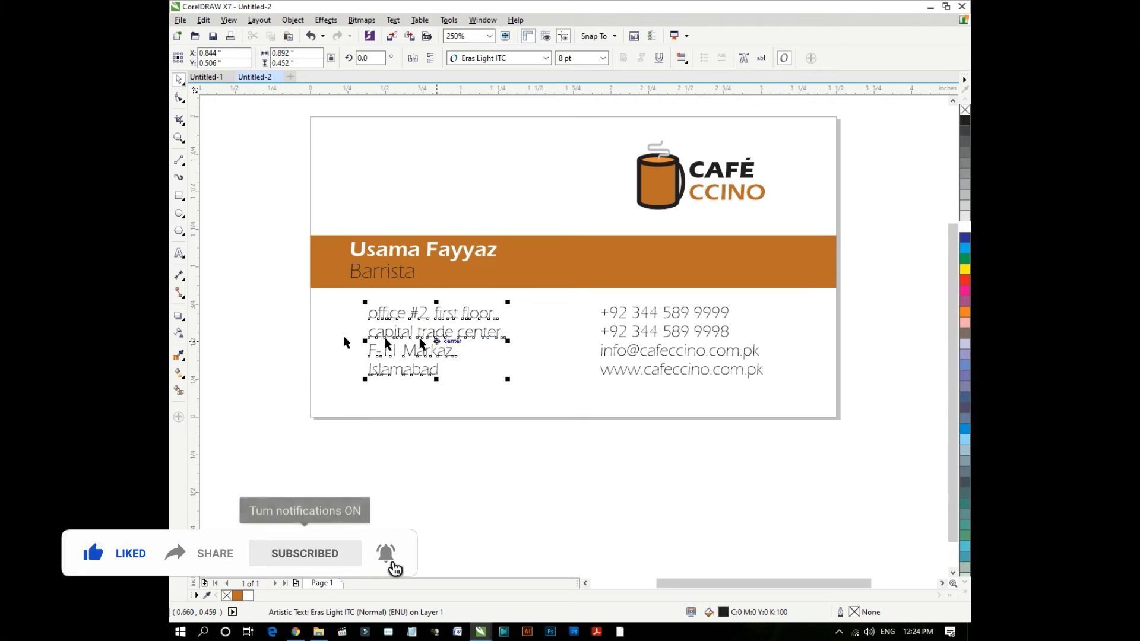
pyautogui.moveTo(283, 300); pyautogui.dragTo(528, 403)
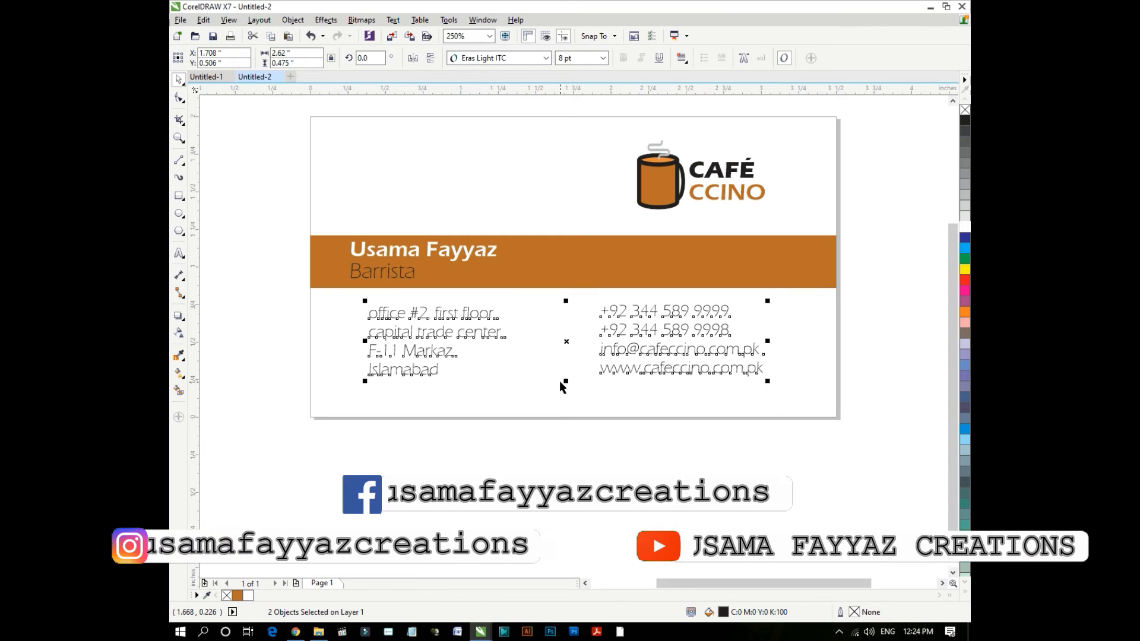
pyautogui.click(560, 383)
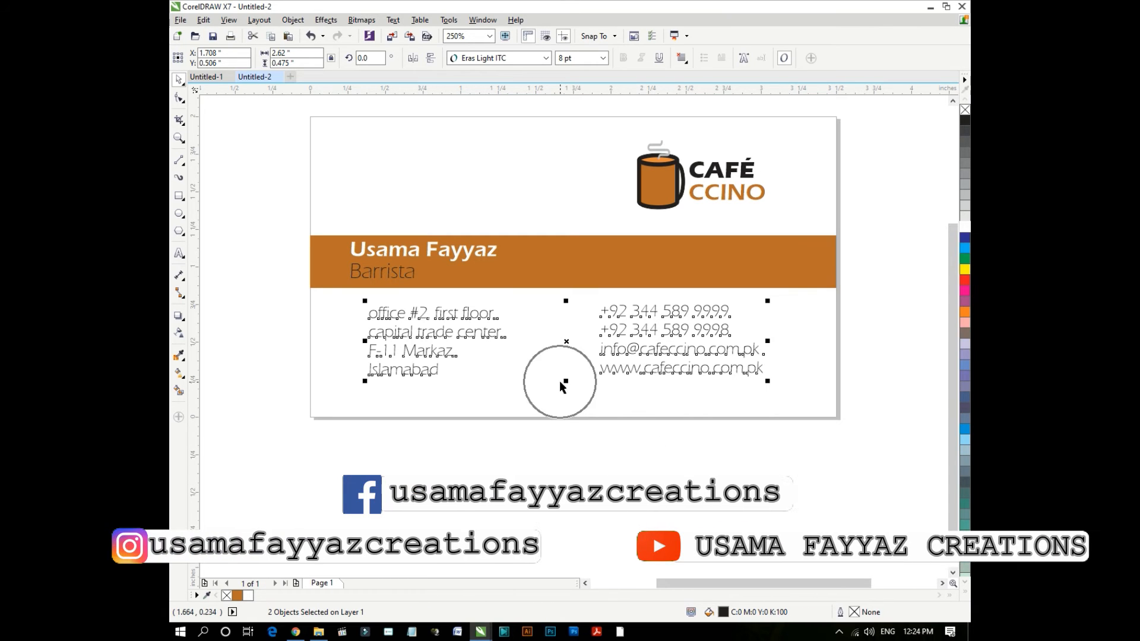
pyautogui.hotkey('ctrl', 'g')
pyautogui.moveTo(555, 383); pyautogui.dragTo(562, 357)
pyautogui.click(617, 293)
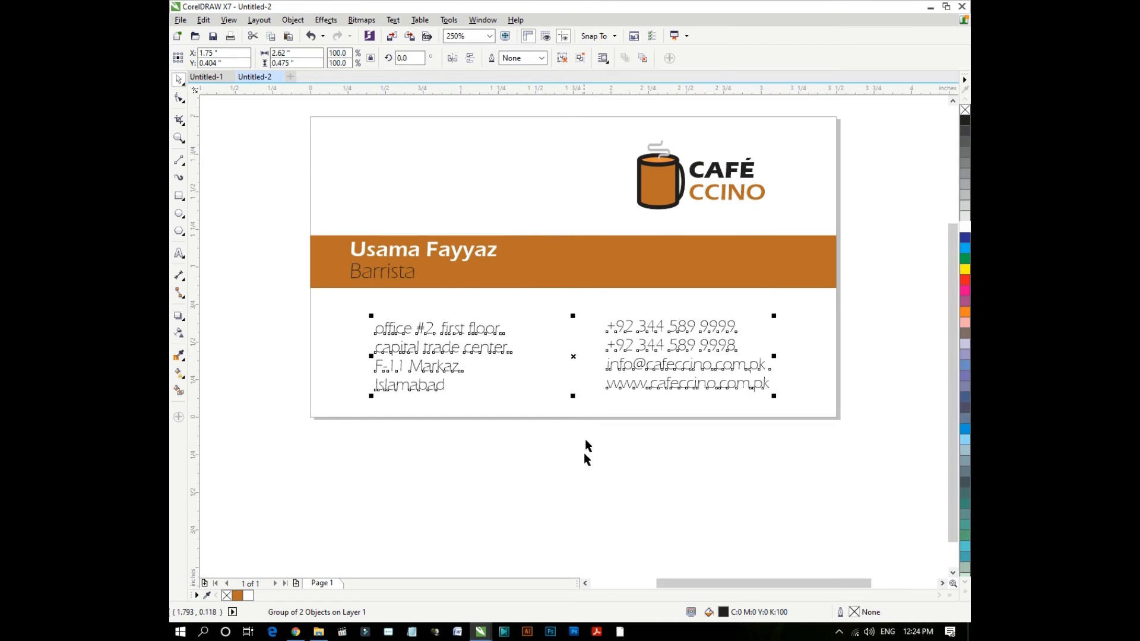
pyautogui.click(555, 441)
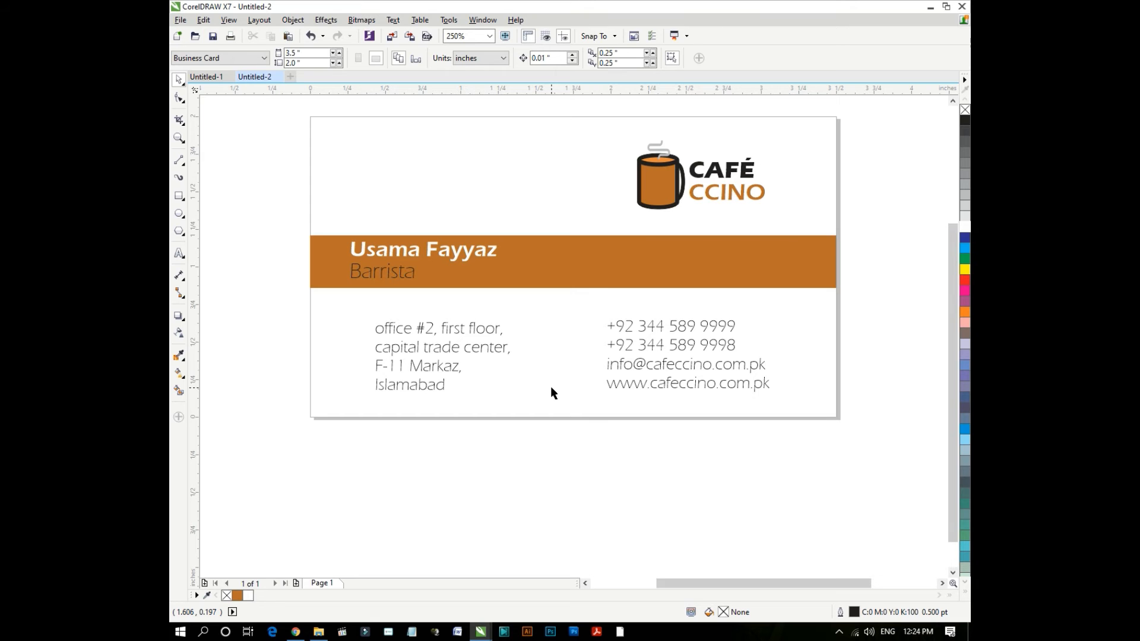
# - Create a card-sized rectangle and move it to the right of the front card
pyautogui.doubleClick(180, 197)
pyautogui.scroll(-1, 212, 204)
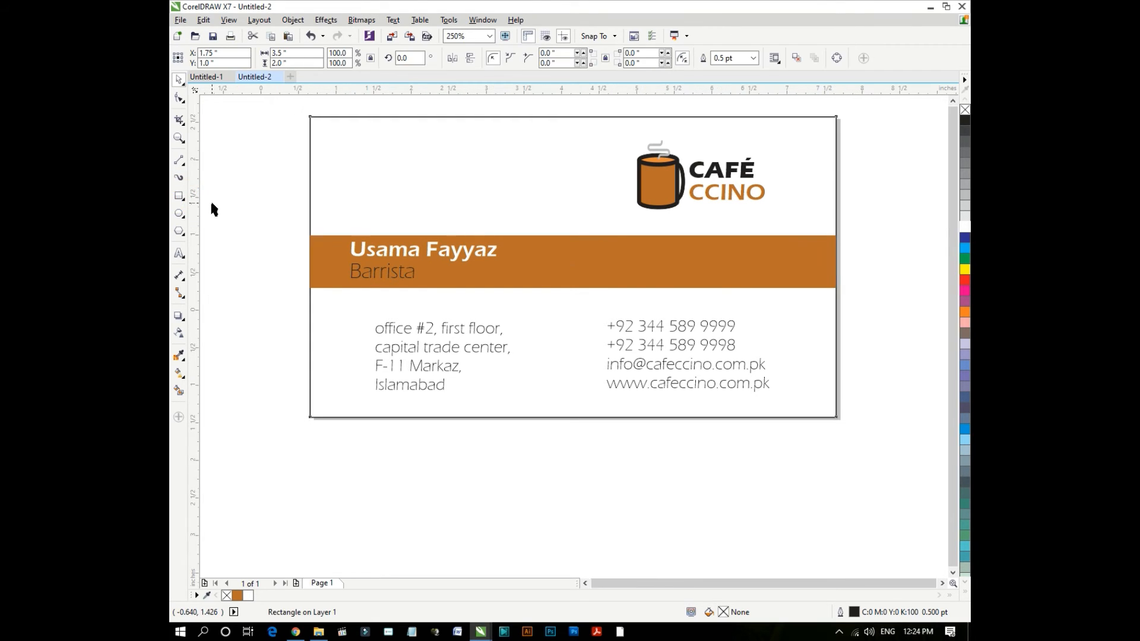
pyautogui.moveTo(264, 205); pyautogui.dragTo(553, 197)
pyautogui.click(569, 402)
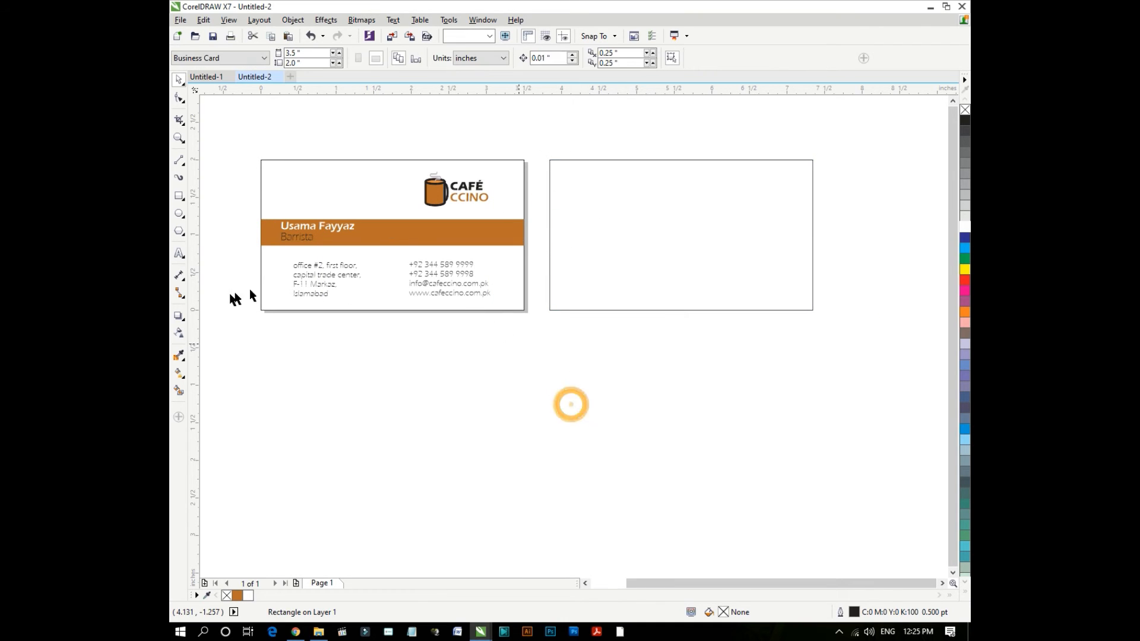
# - Fill the rectangle with the band's brown, remove its outline, and drag a logo copy onto it
pyautogui.click(377, 235)
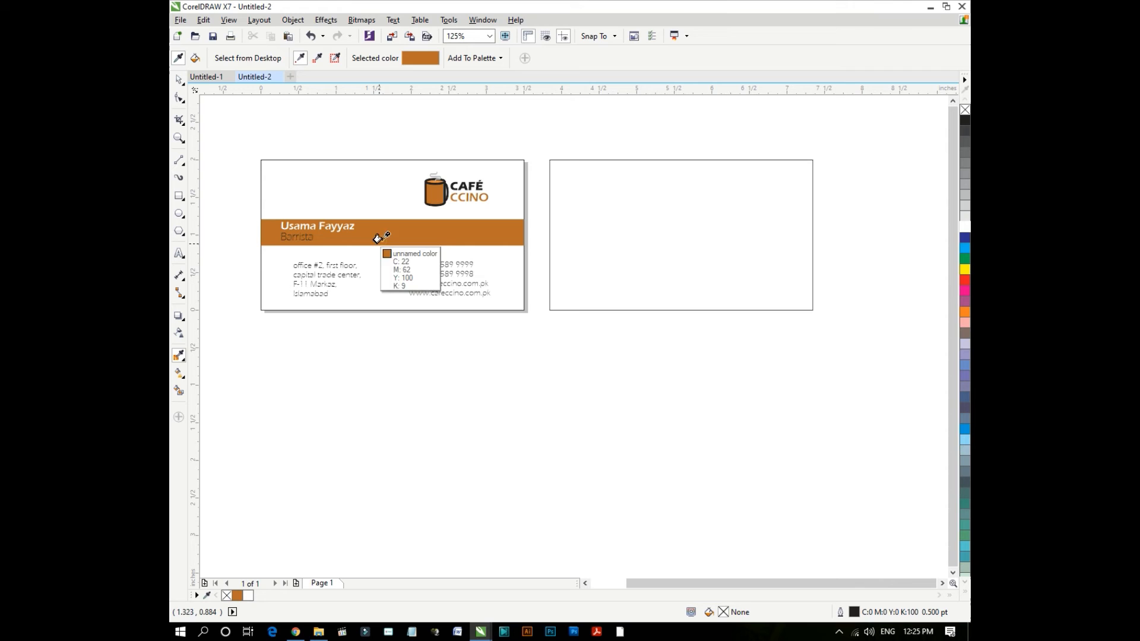
pyautogui.click(571, 221)
pyautogui.press('space')
pyautogui.click(817, 195)
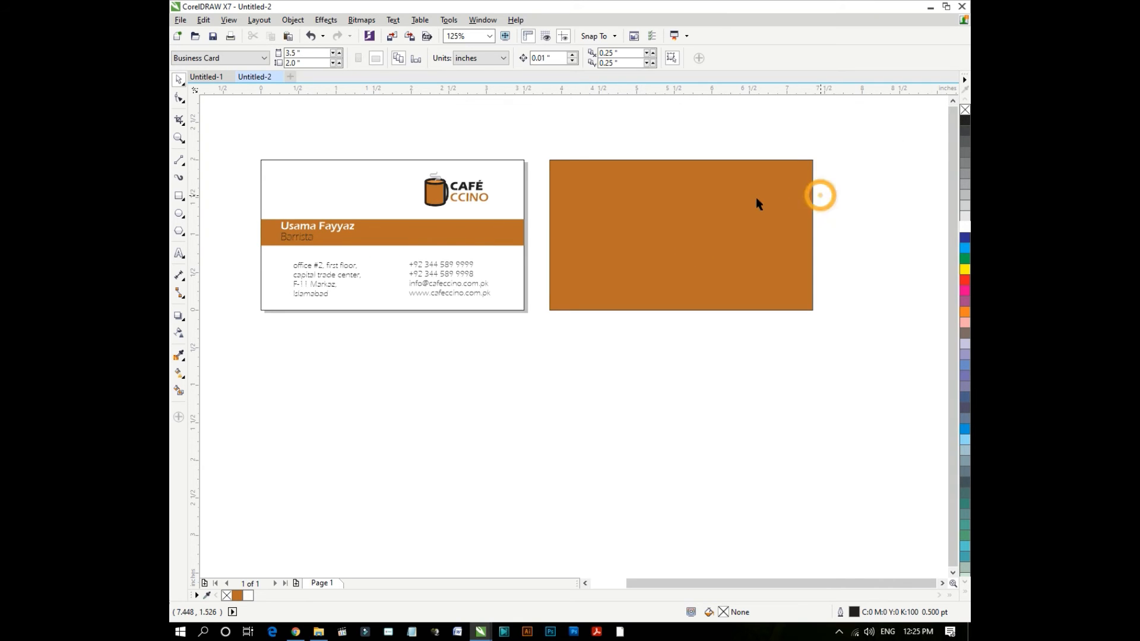
pyautogui.rightClick(964, 110)
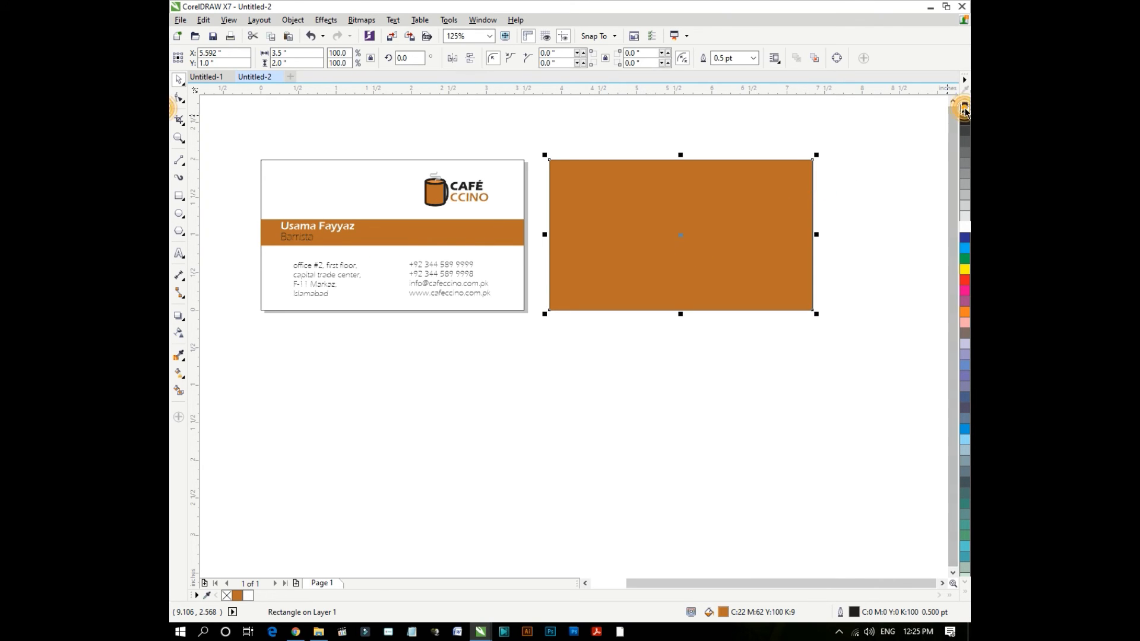
pyautogui.click(848, 182)
pyautogui.click(466, 190)
pyautogui.moveTo(465, 191); pyautogui.dragTo(693, 236)
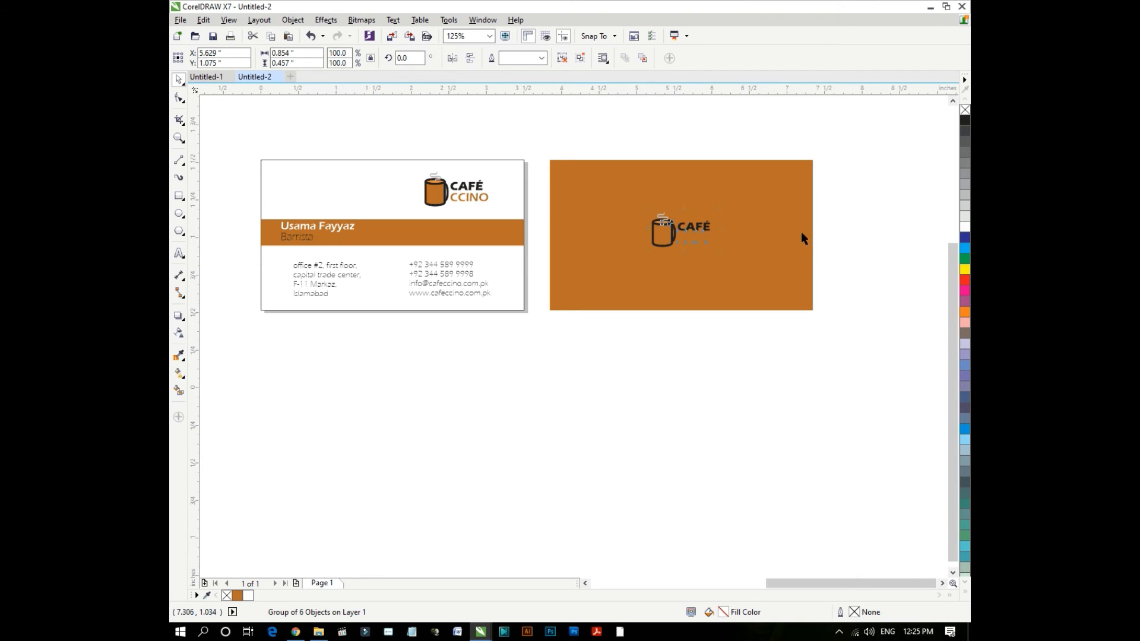
# - Fill the outer mug shape of the back-side logo with white
pyautogui.scroll(4, 554, 240)
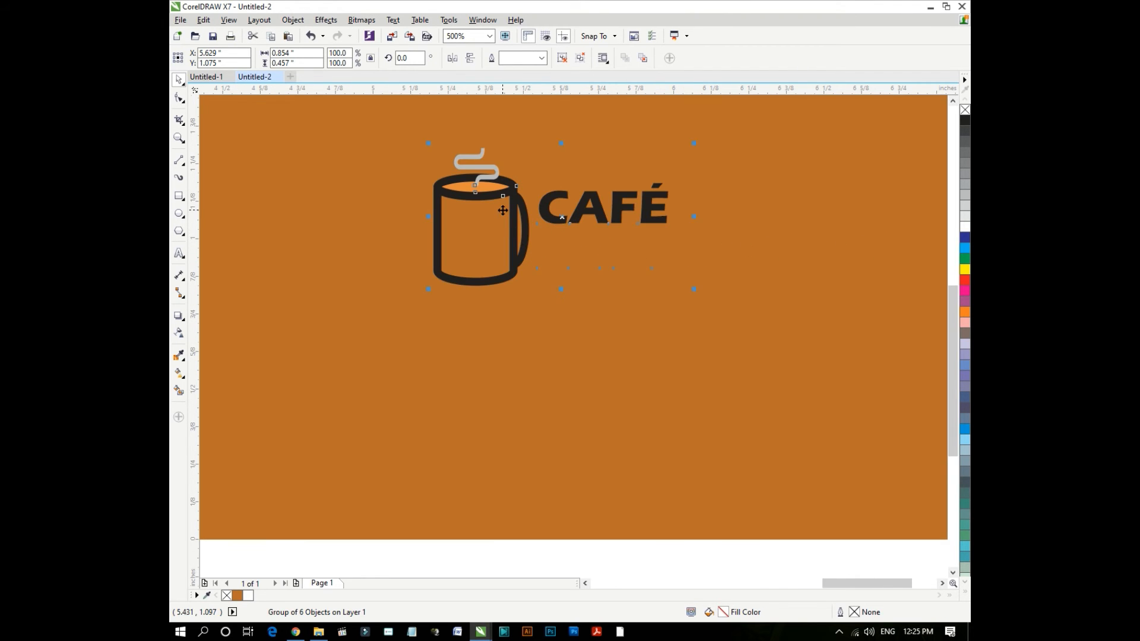
pyautogui.scroll(2, 497, 206)
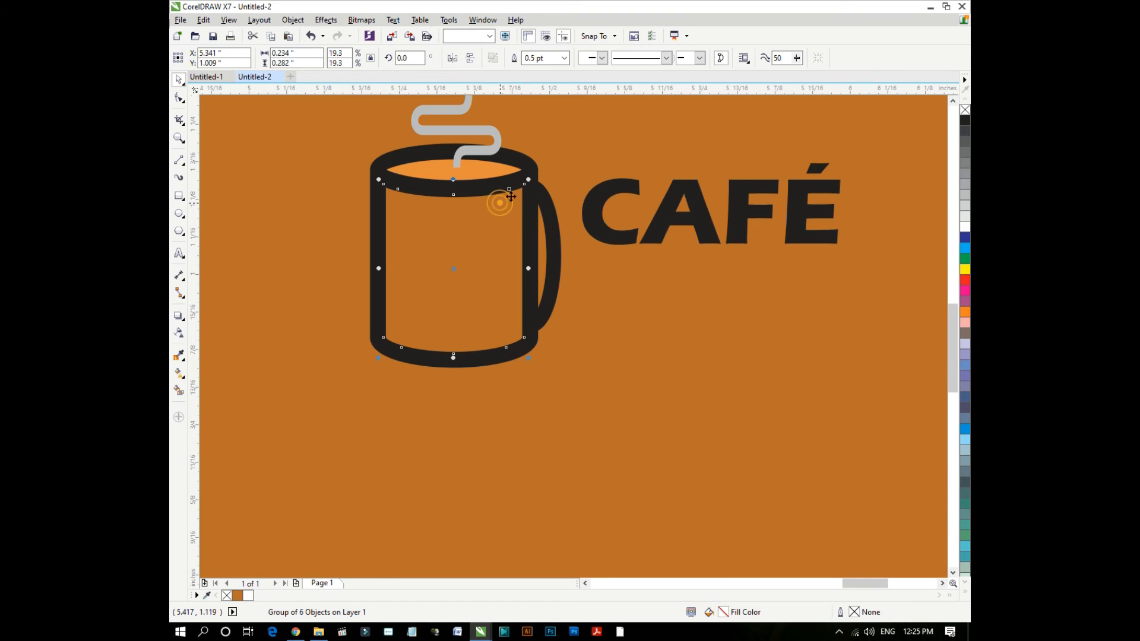
pyautogui.keyDown('ctrl'); pyautogui.click(529, 199); pyautogui.keyUp('ctrl')
pyautogui.click(528, 198)
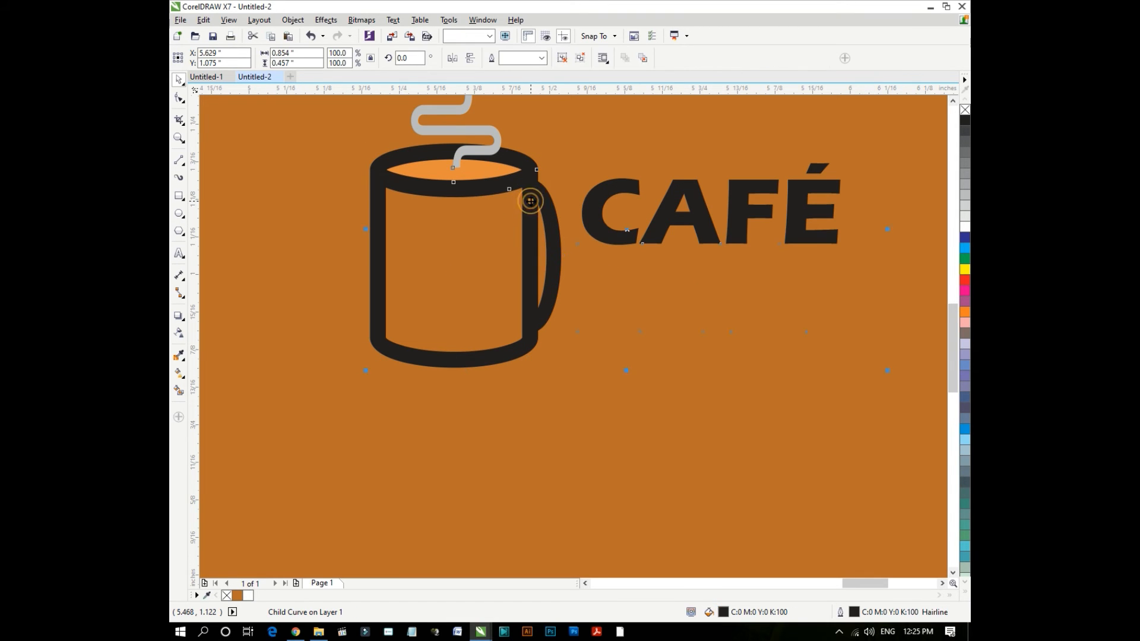
pyautogui.keyDown('ctrl'); pyautogui.click(530, 203); pyautogui.keyUp('ctrl')
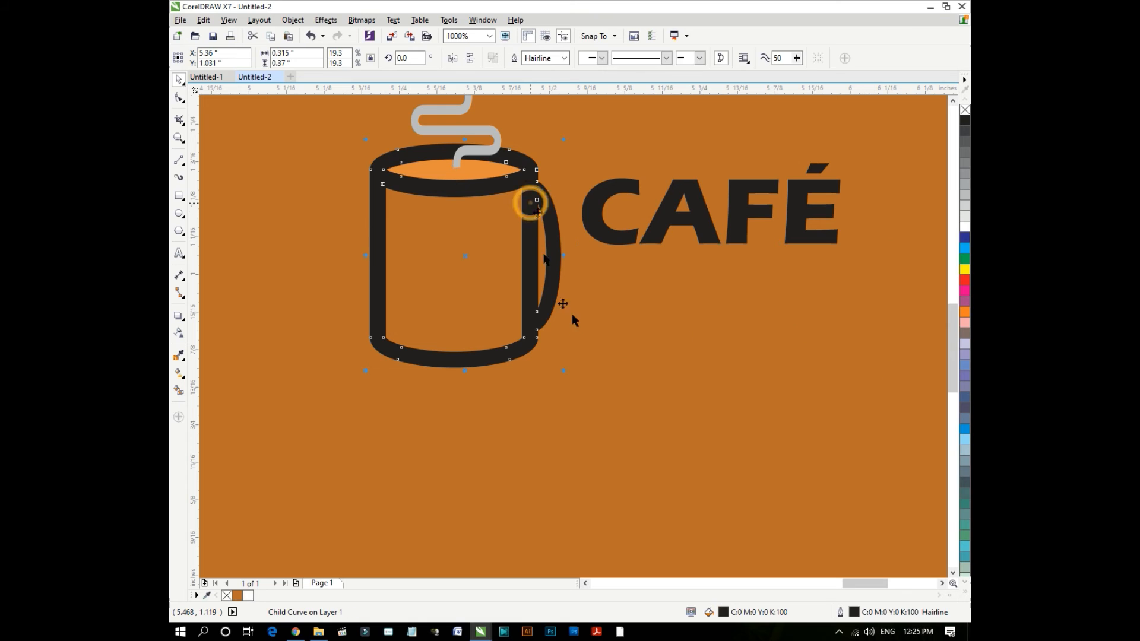
pyautogui.click(246, 595)
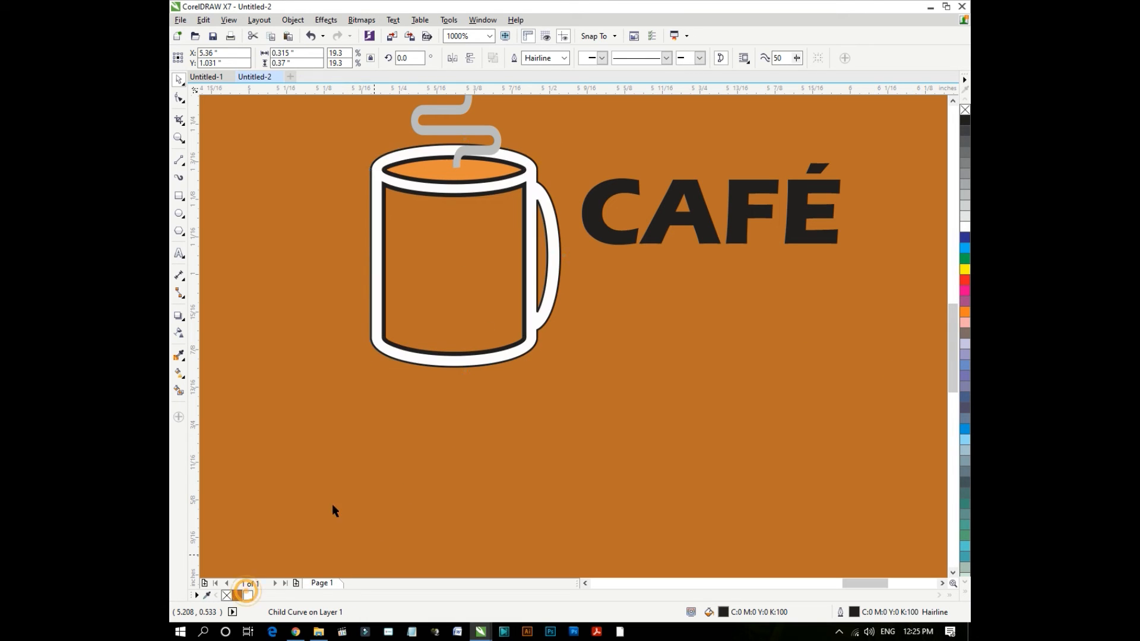
# - Remove the outlines from the inner mug body, the coffee ellipse and the white mug shape
pyautogui.keyDown('ctrl'); pyautogui.click(493, 252); pyautogui.keyUp('ctrl')
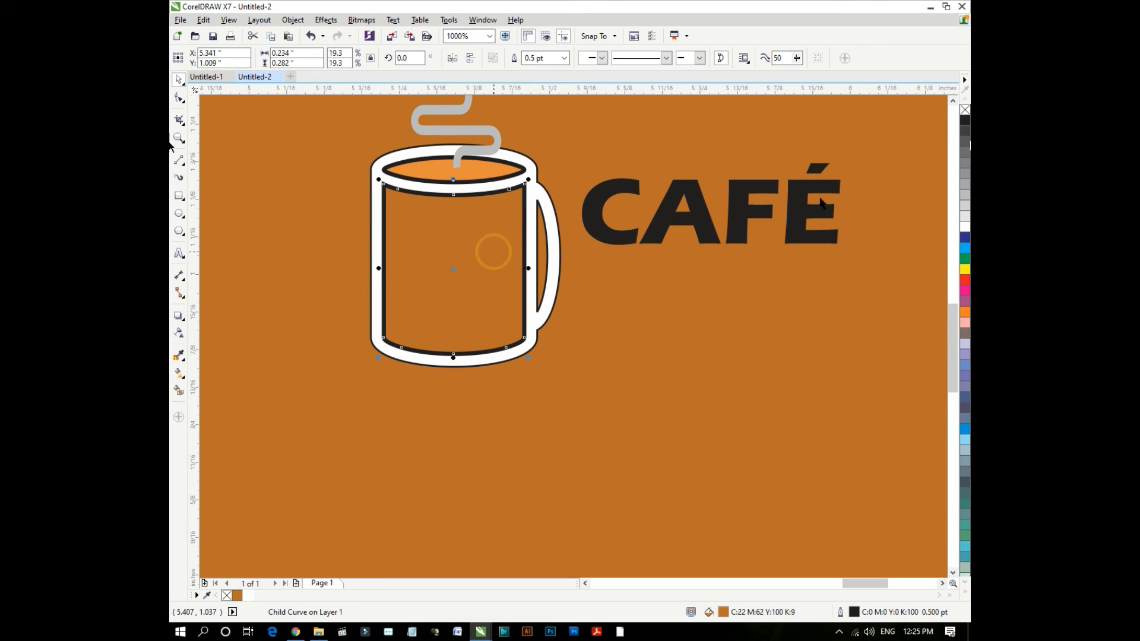
pyautogui.rightClick(965, 111)
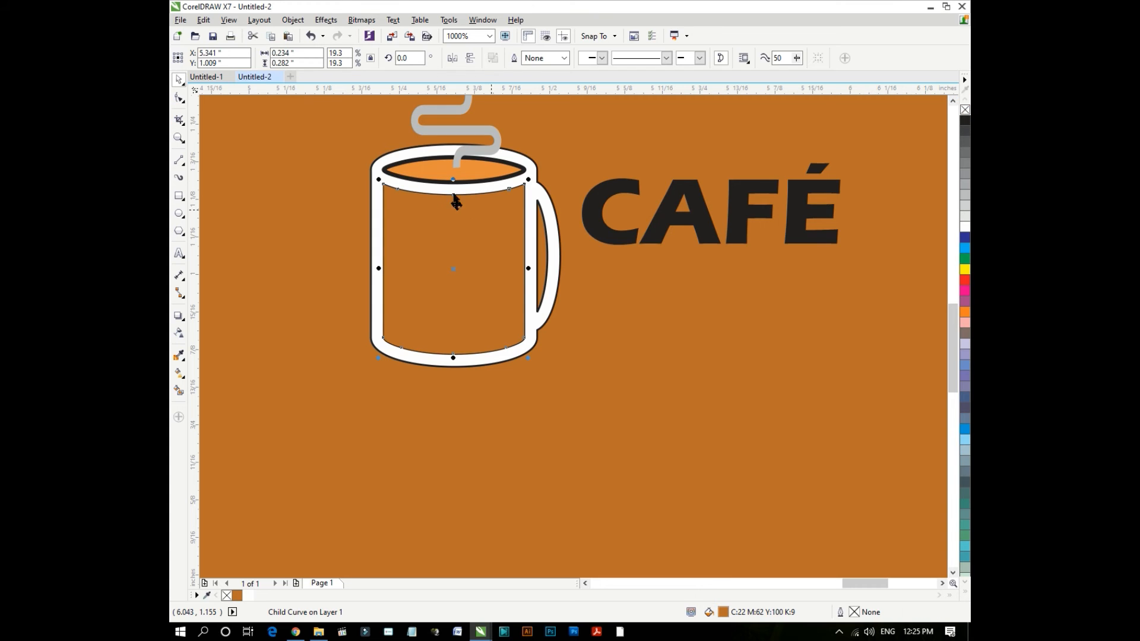
pyautogui.keyDown('ctrl'); pyautogui.click(482, 173); pyautogui.keyUp('ctrl')
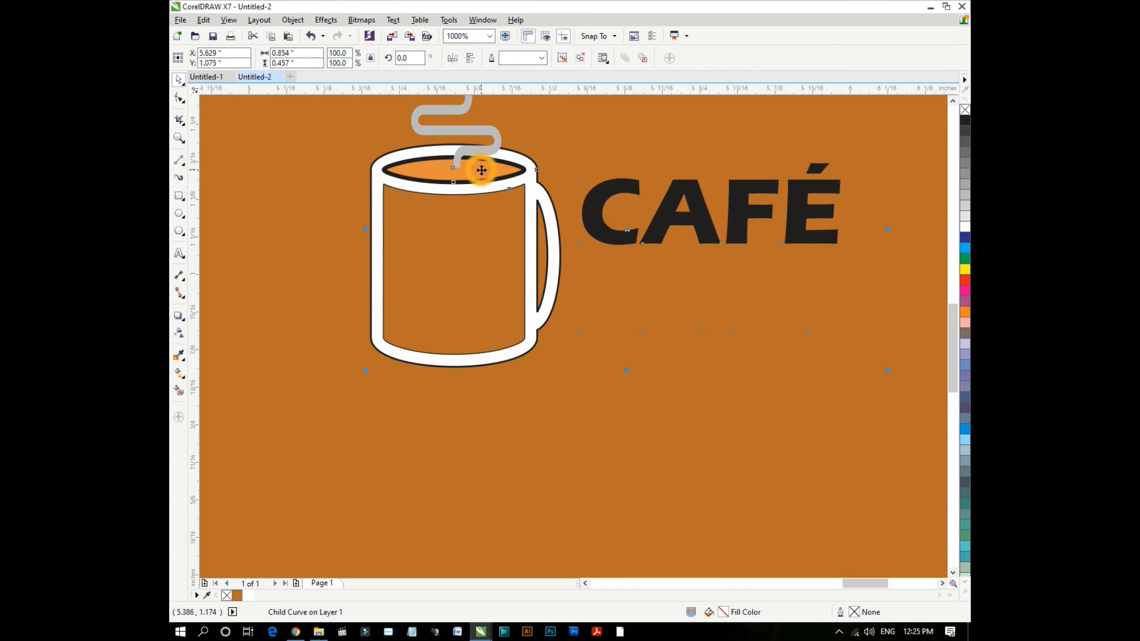
pyautogui.rightClick(965, 110)
pyautogui.click(546, 228)
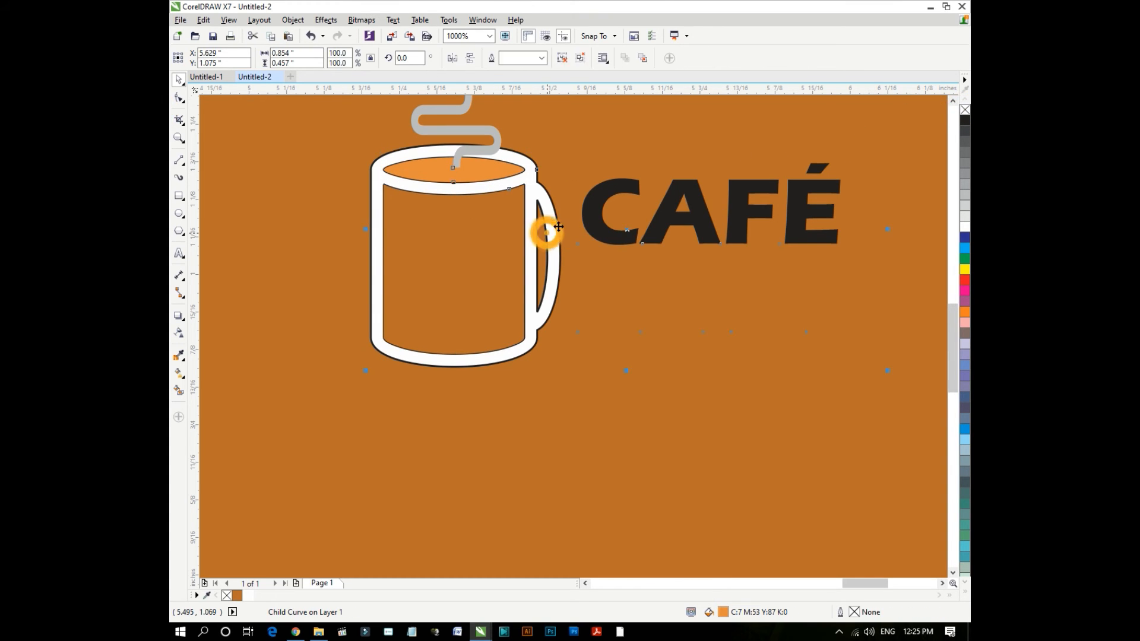
pyautogui.keyDown('ctrl'); pyautogui.click(558, 226); pyautogui.keyUp('ctrl')
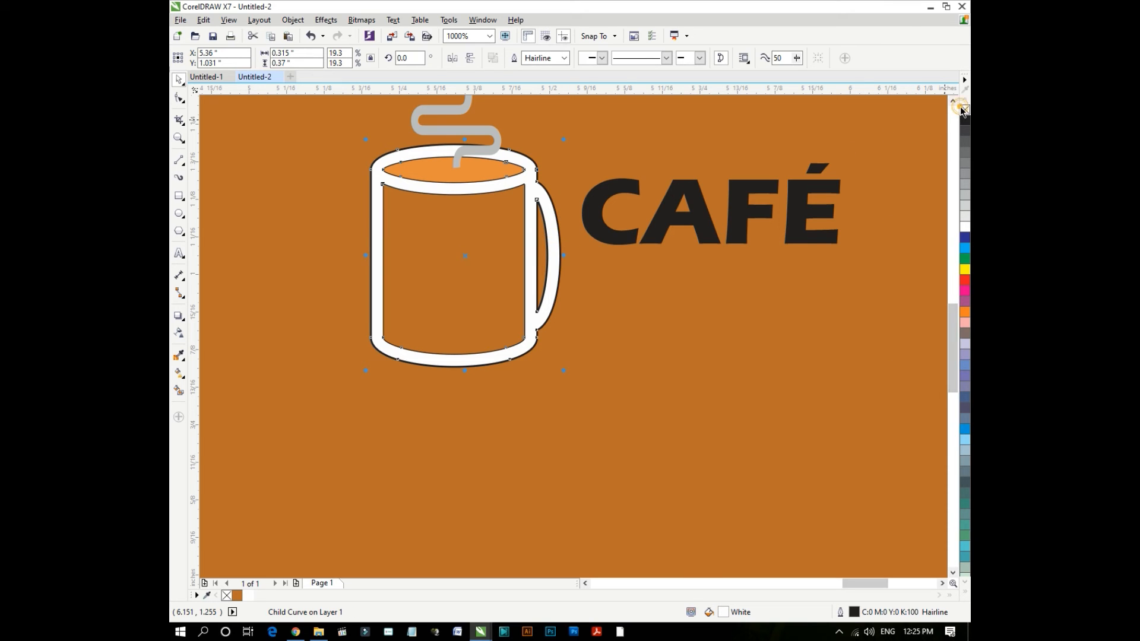
pyautogui.rightClick(963, 111)
# - Make the back-side logo's CCINO text white
pyautogui.scroll(-2, 525, 326)
pyautogui.click(566, 332)
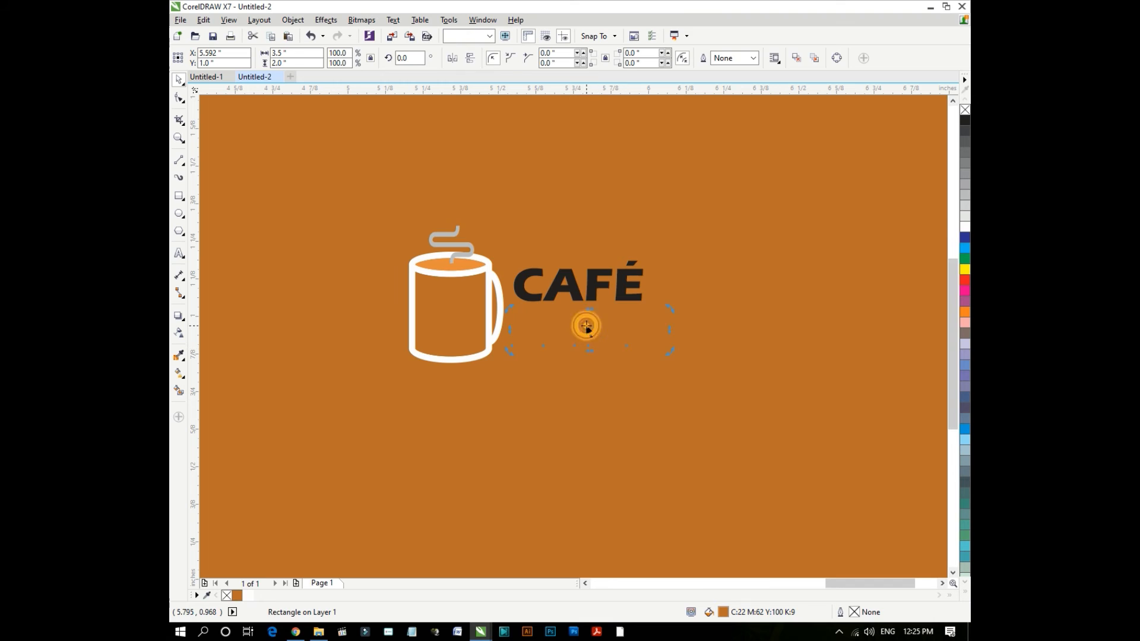
pyautogui.click(586, 326)
pyautogui.click(965, 226)
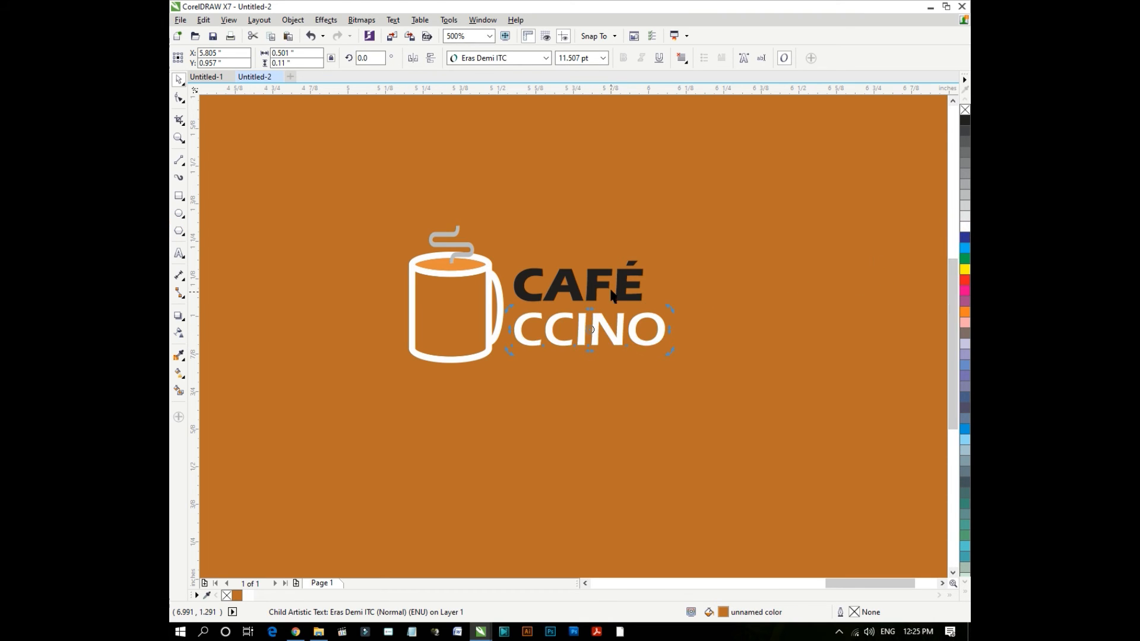
pyautogui.click(622, 291)
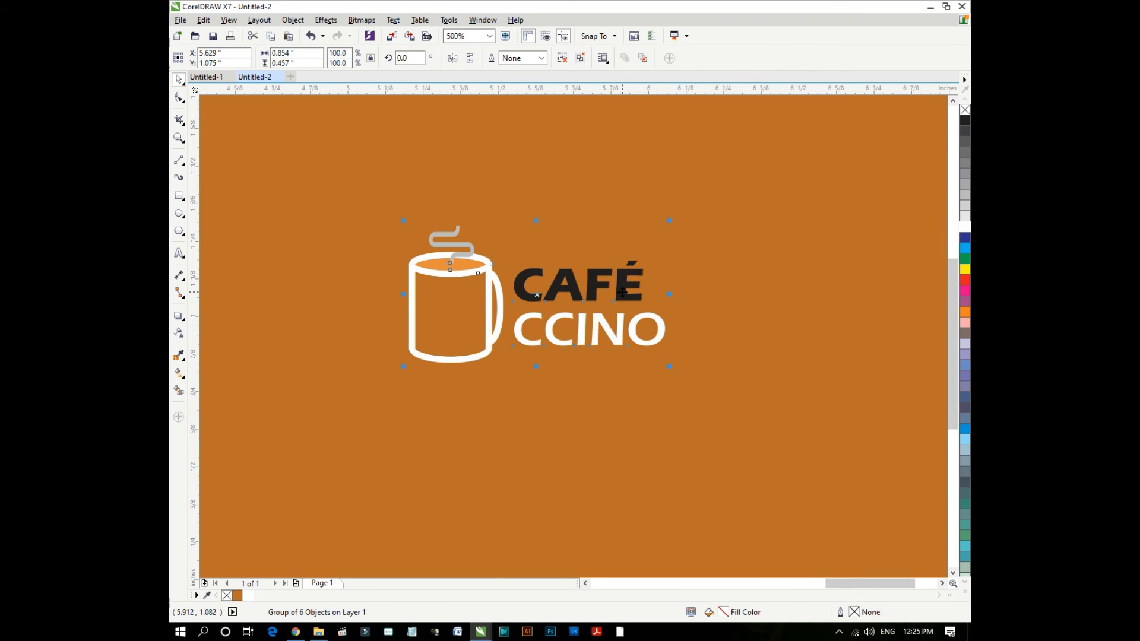
pyautogui.scroll(-2, 622, 293)
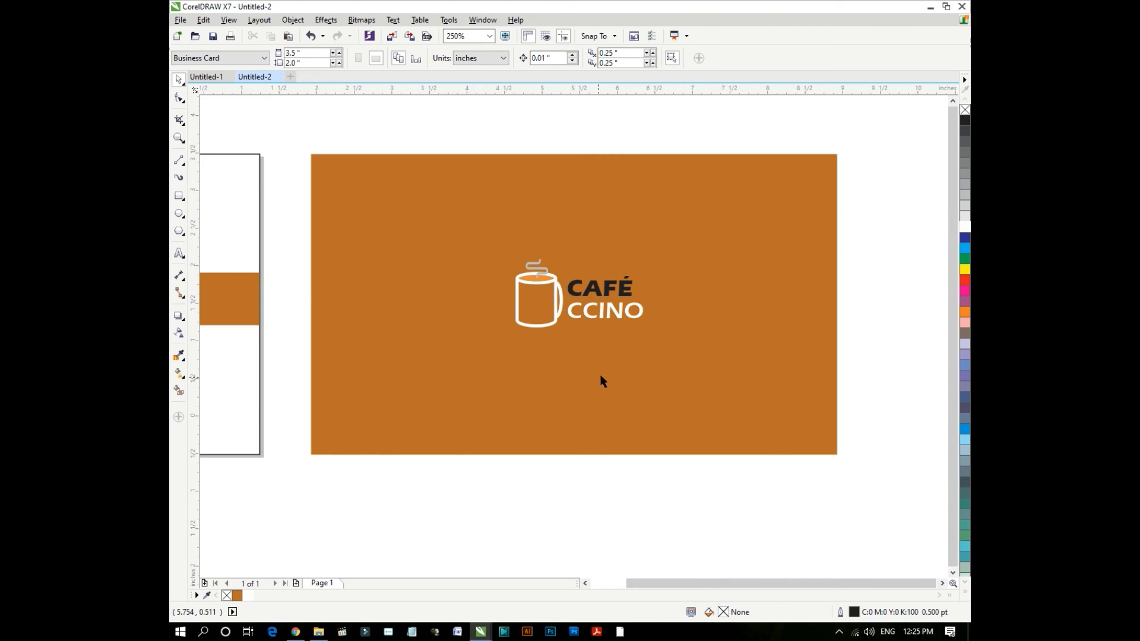
# - Centre the logo on the brown back card with the C align key
pyautogui.scroll(-2, 601, 382)
pyautogui.click(611, 332)
pyautogui.keyDown('shift'); pyautogui.click(692, 352); pyautogui.keyUp('shift')
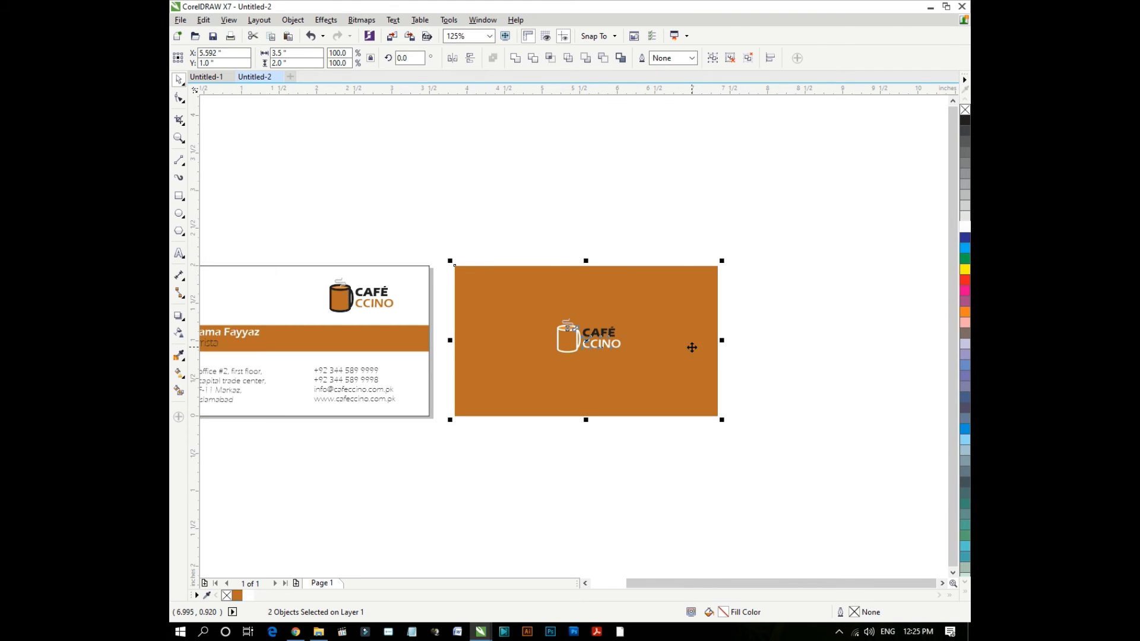
pyautogui.press('c')
pyautogui.click(642, 478)
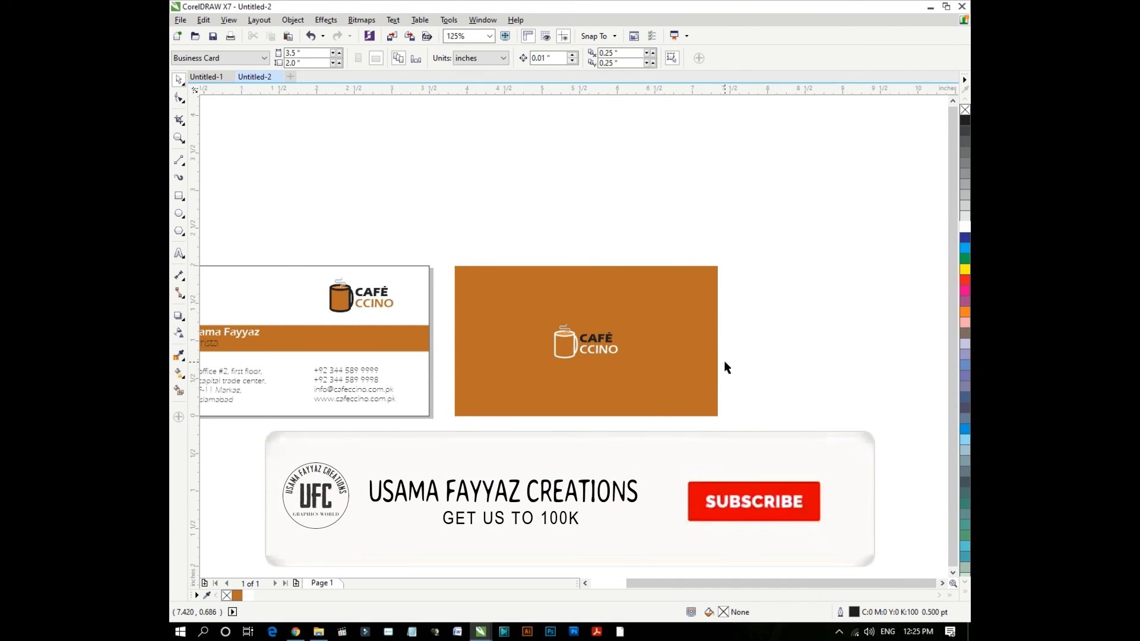
# - Group the back card with its logo and move it snug beneath the front card
pyautogui.scroll(-2, 725, 363)
pyautogui.moveTo(751, 283); pyautogui.dragTo(575, 420)
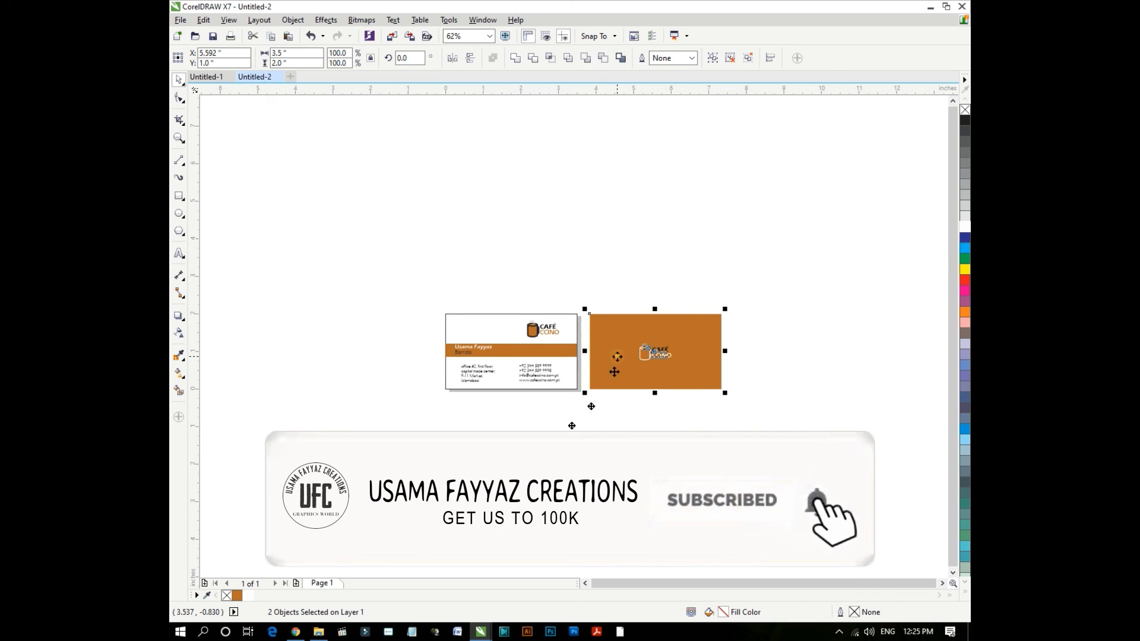
pyautogui.moveTo(611, 369); pyautogui.dragTo(465, 468)
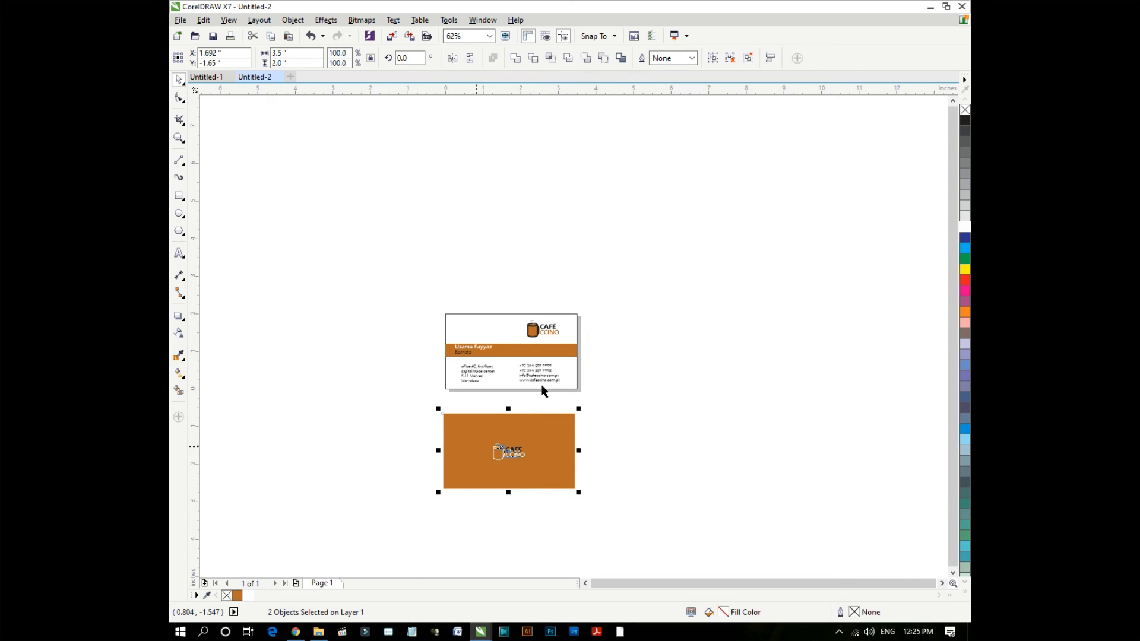
pyautogui.keyDown('shift'); pyautogui.click(508, 370); pyautogui.keyUp('shift')
pyautogui.hotkey('ctrl', 'g')
pyautogui.click(634, 410)
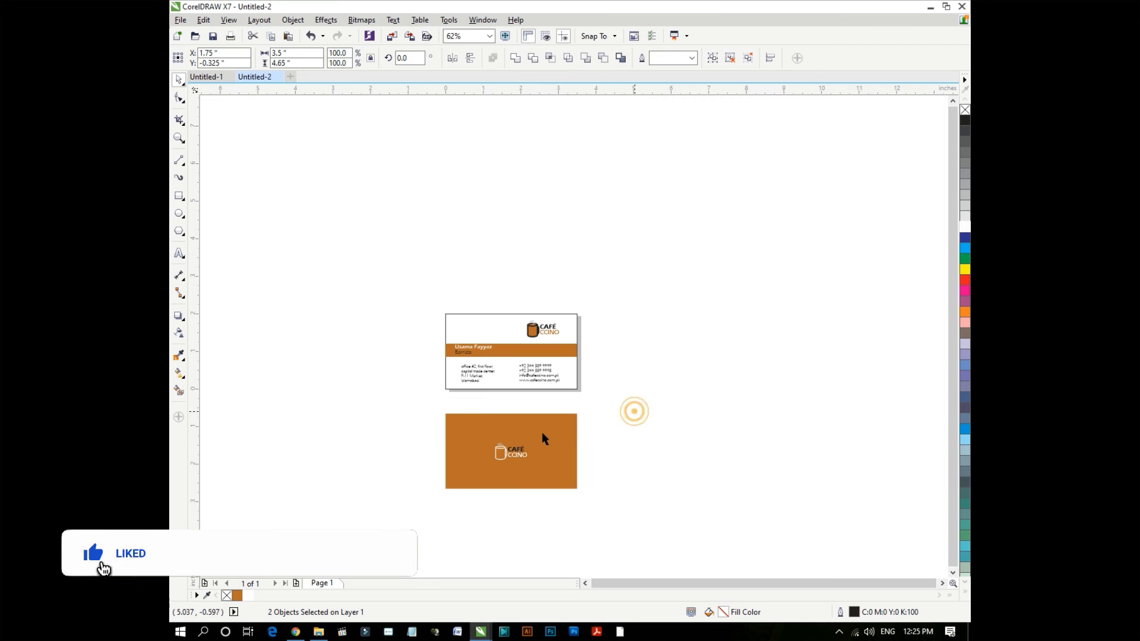
pyautogui.scroll(2, 525, 438)
pyautogui.moveTo(522, 440); pyautogui.dragTo(521, 393)
pyautogui.click(679, 387)
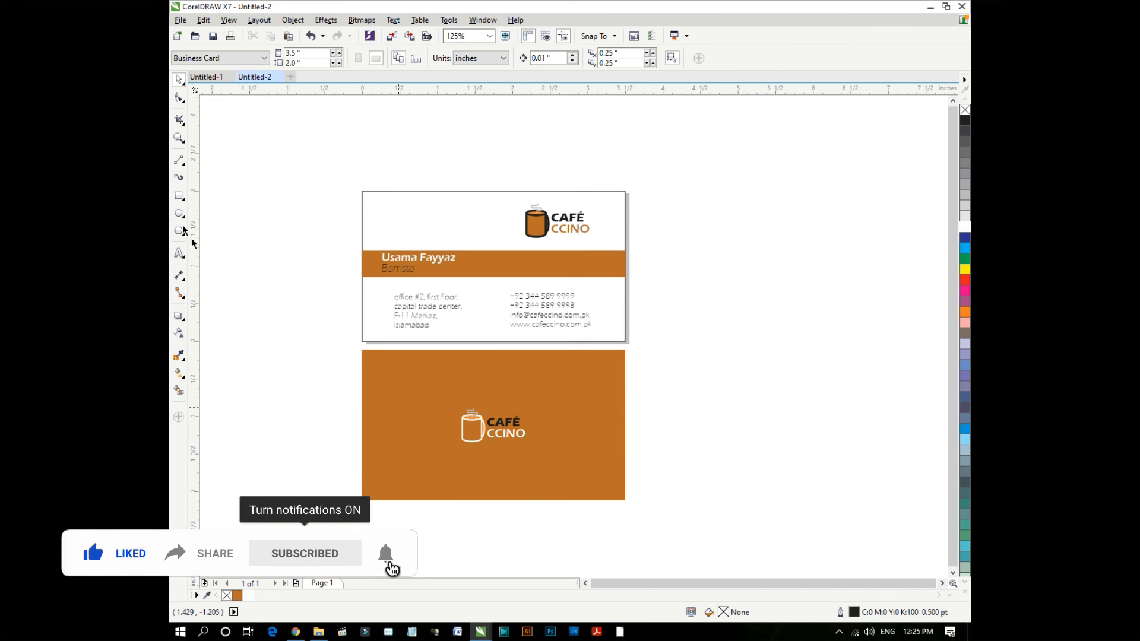
pyautogui.press('F4')
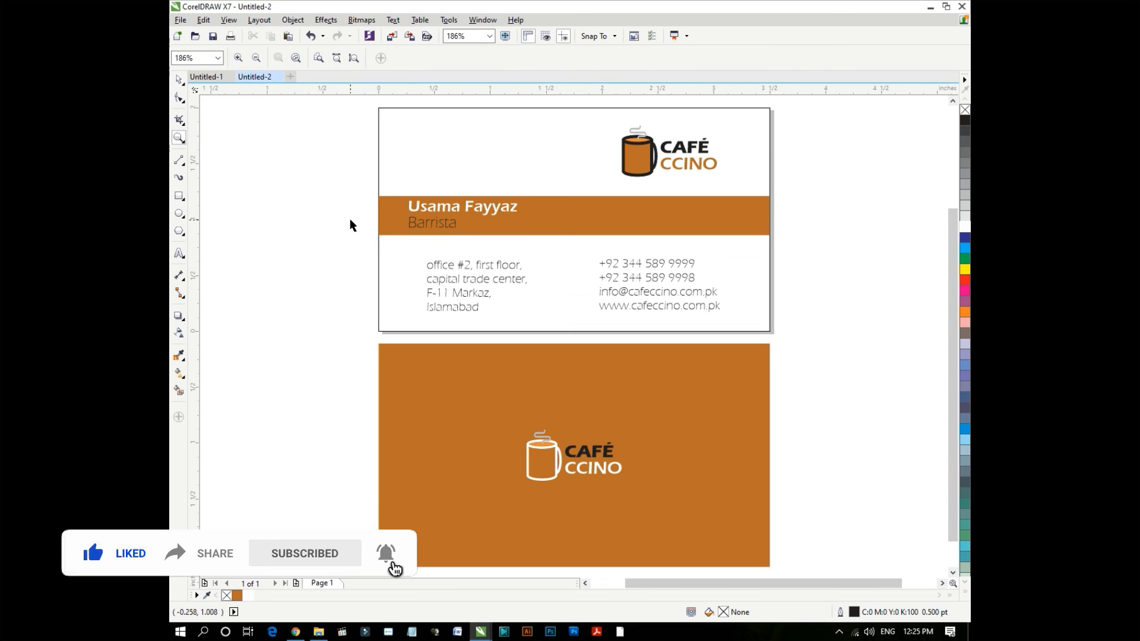
# - Set the outline width to None for the front logo's mug body and its top ellipse
pyautogui.keyDown('ctrl'); pyautogui.click(639, 159); pyautogui.keyUp('ctrl')
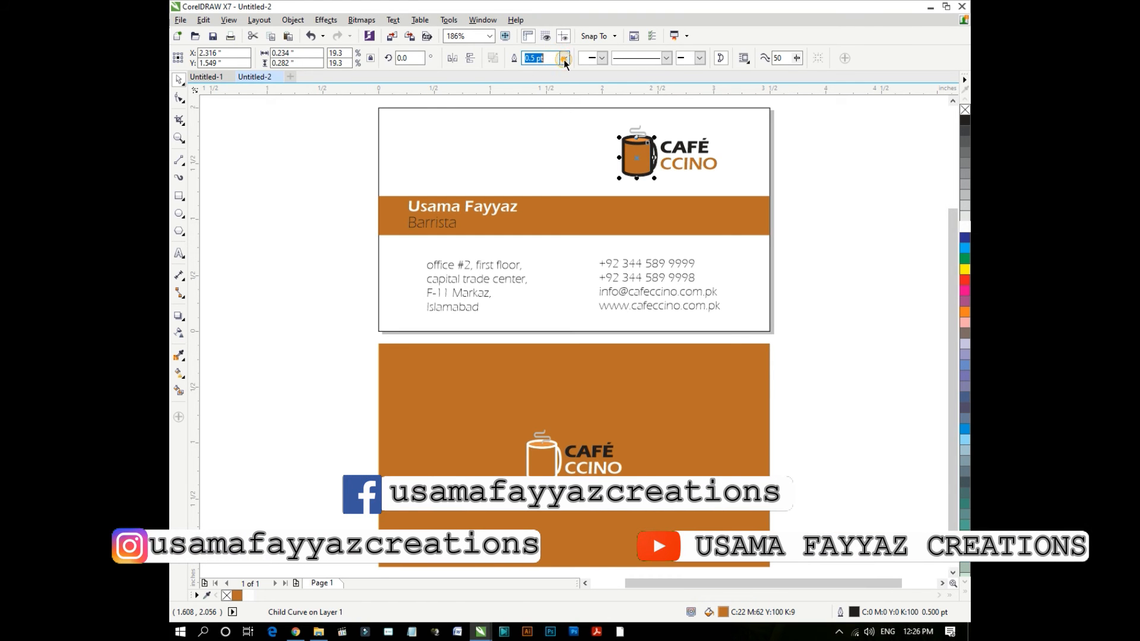
pyautogui.click(564, 57)
pyautogui.click(533, 71)
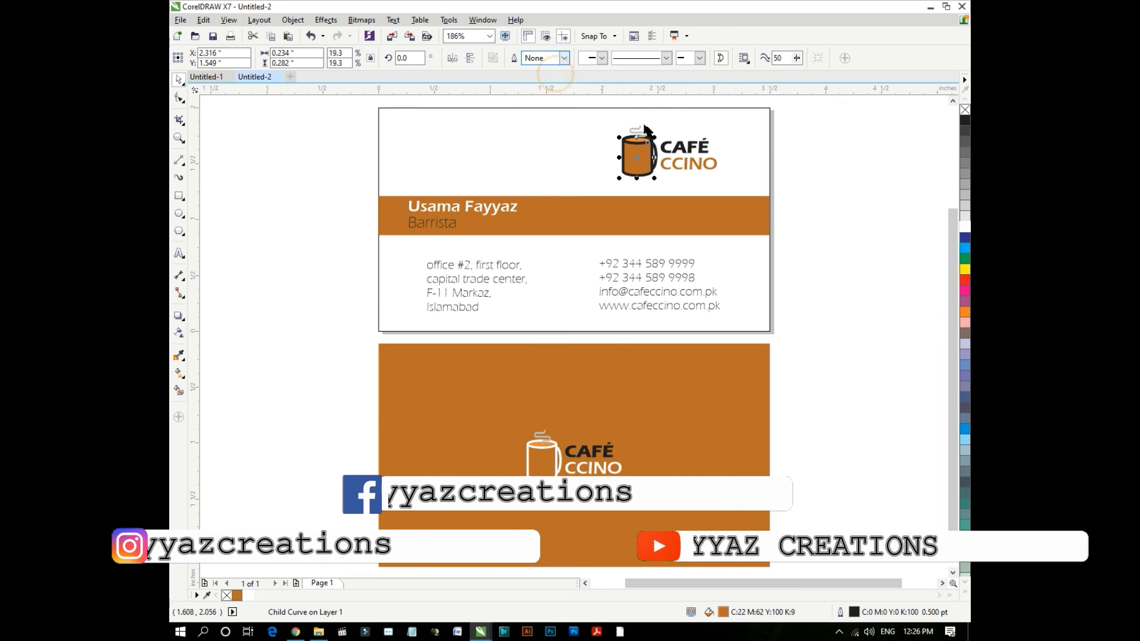
pyautogui.scroll(4, 647, 189)
pyautogui.keyDown('ctrl'); pyautogui.click(647, 164); pyautogui.keyUp('ctrl')
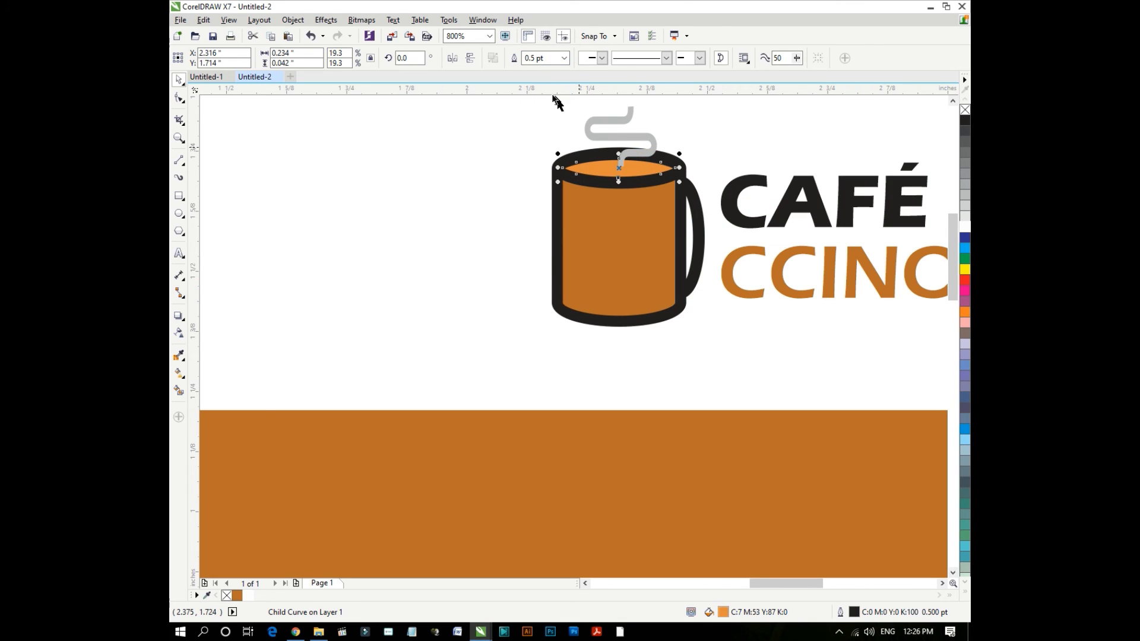
pyautogui.click(538, 58)
pyautogui.press('Return')
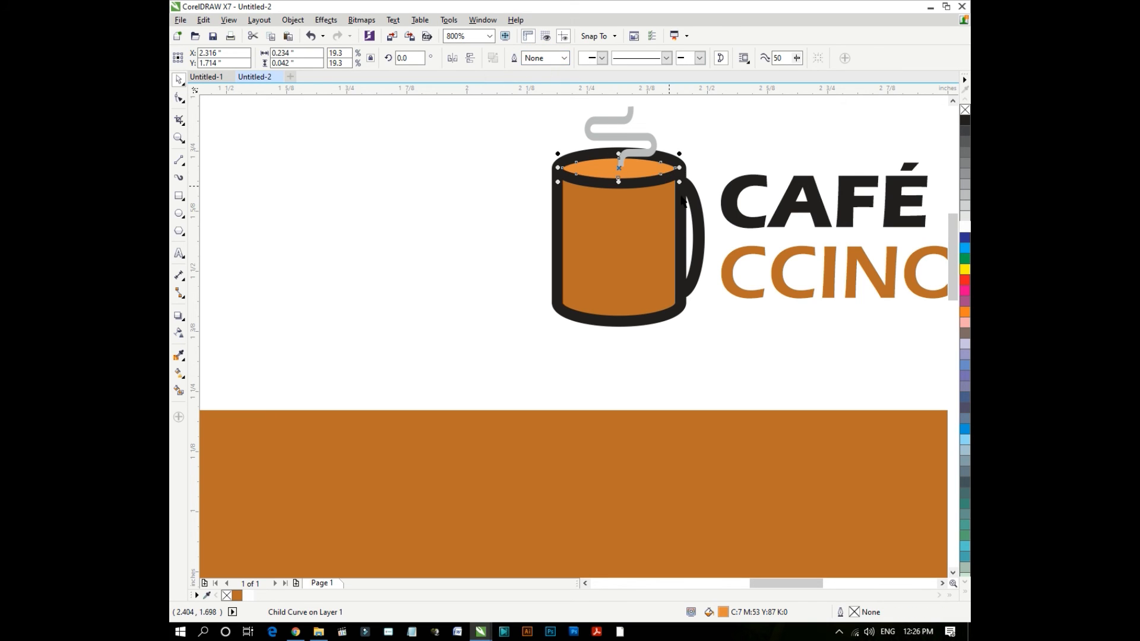
# - Remove the mug handle's outline by setting its width to 0
pyautogui.click(680, 198)
pyautogui.keyDown('ctrl'); pyautogui.click(679, 197); pyautogui.keyUp('ctrl')
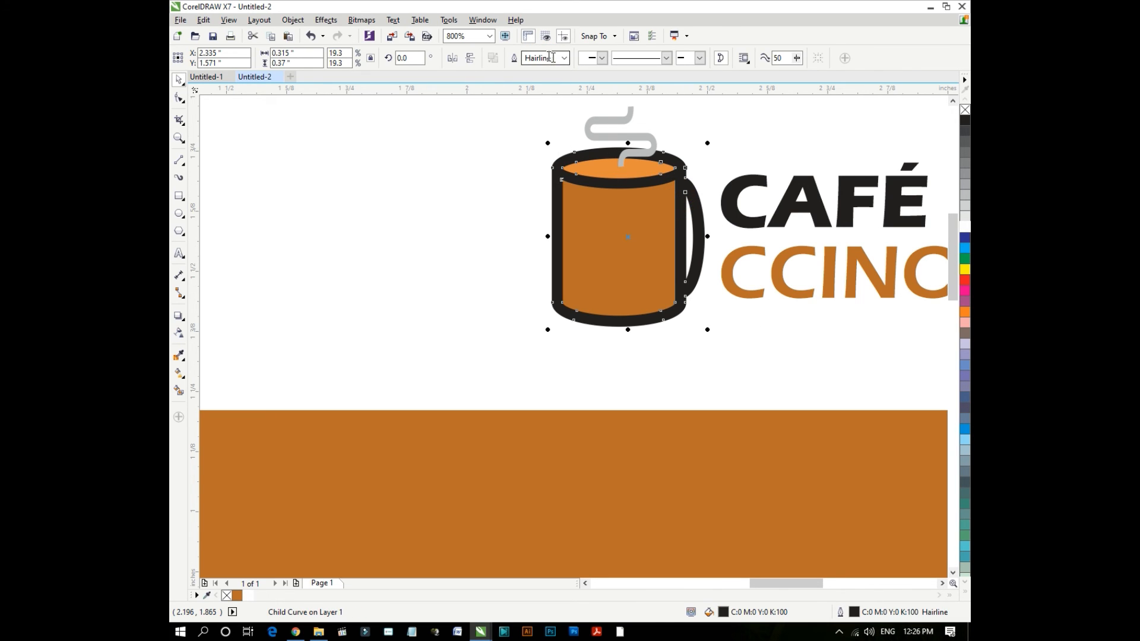
pyautogui.click(552, 57)
pyautogui.write('0')
pyautogui.press('Return')
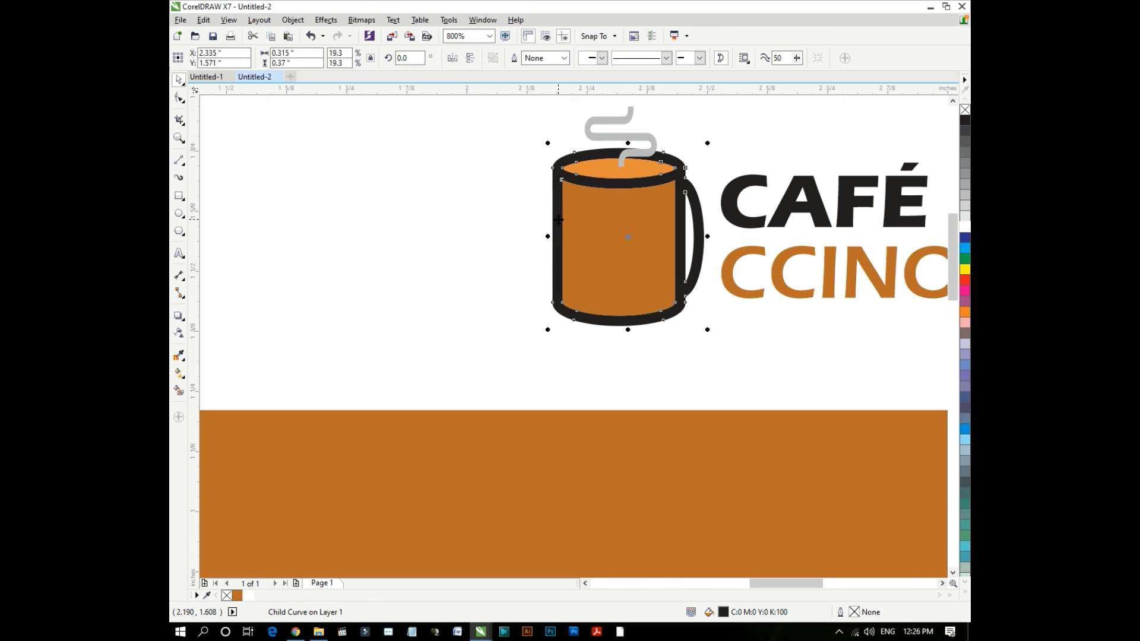
pyautogui.scroll(-1, 557, 220)
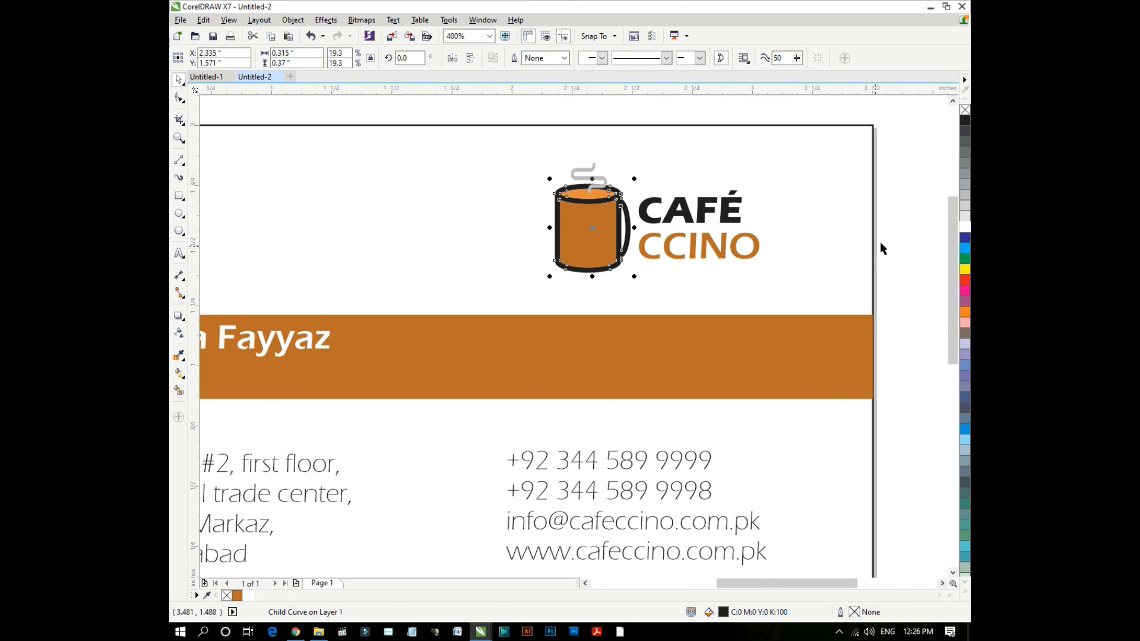
pyautogui.click(881, 248)
pyautogui.scroll(-1, 713, 244)
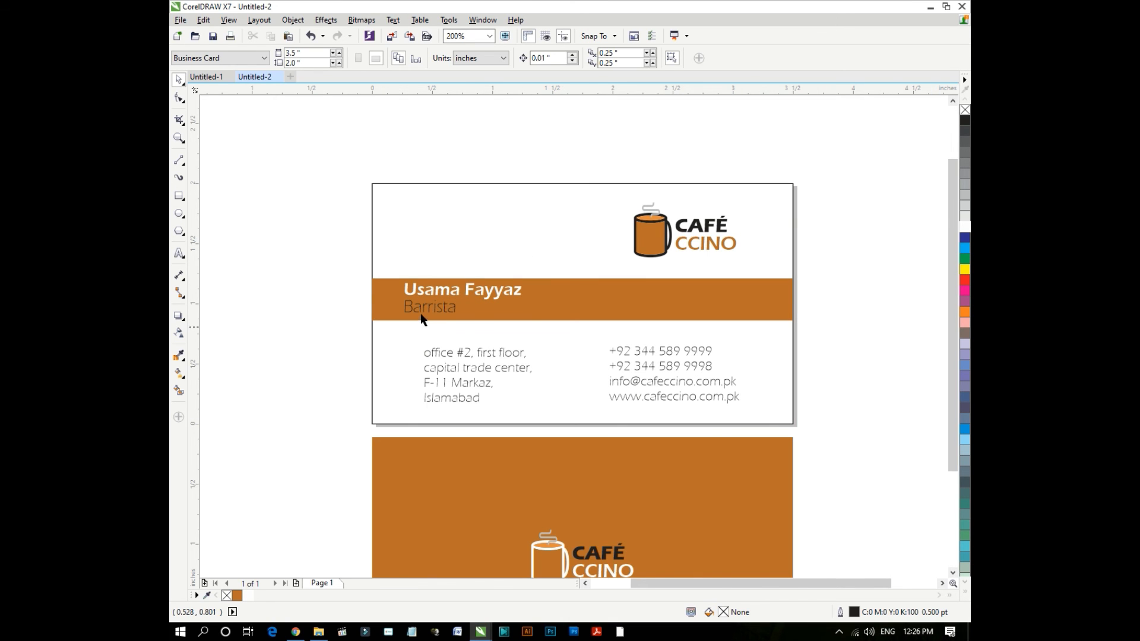
# - Skew the Barrista text rightward with its top skew handle so it reads as italic
pyautogui.scroll(1, 421, 319)
pyautogui.scroll(1, 427, 303)
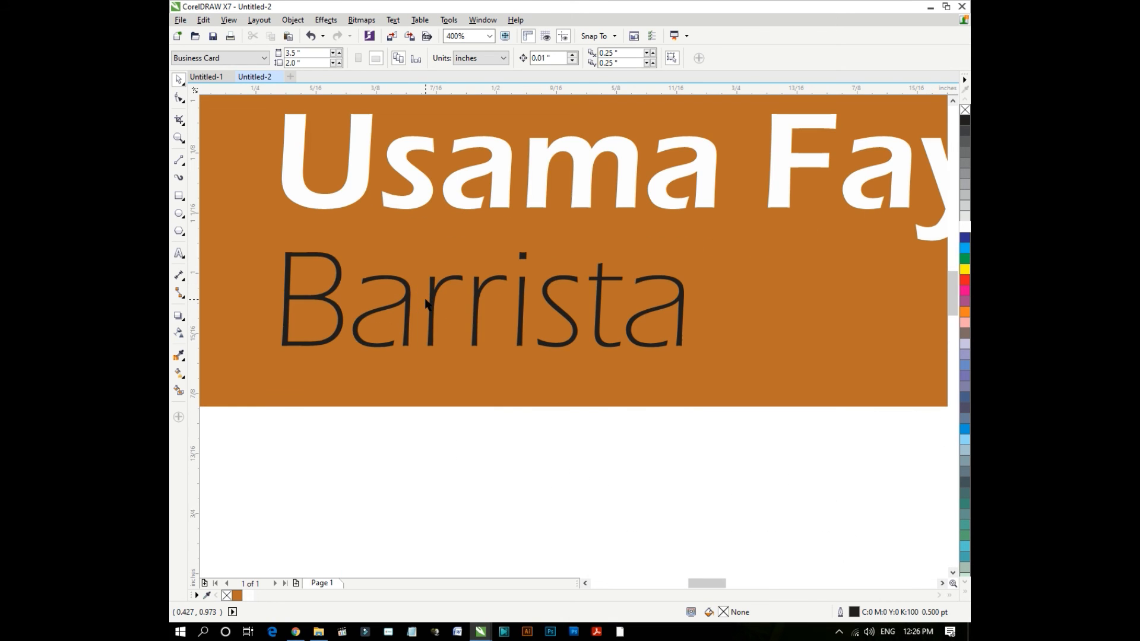
pyautogui.click(432, 300)
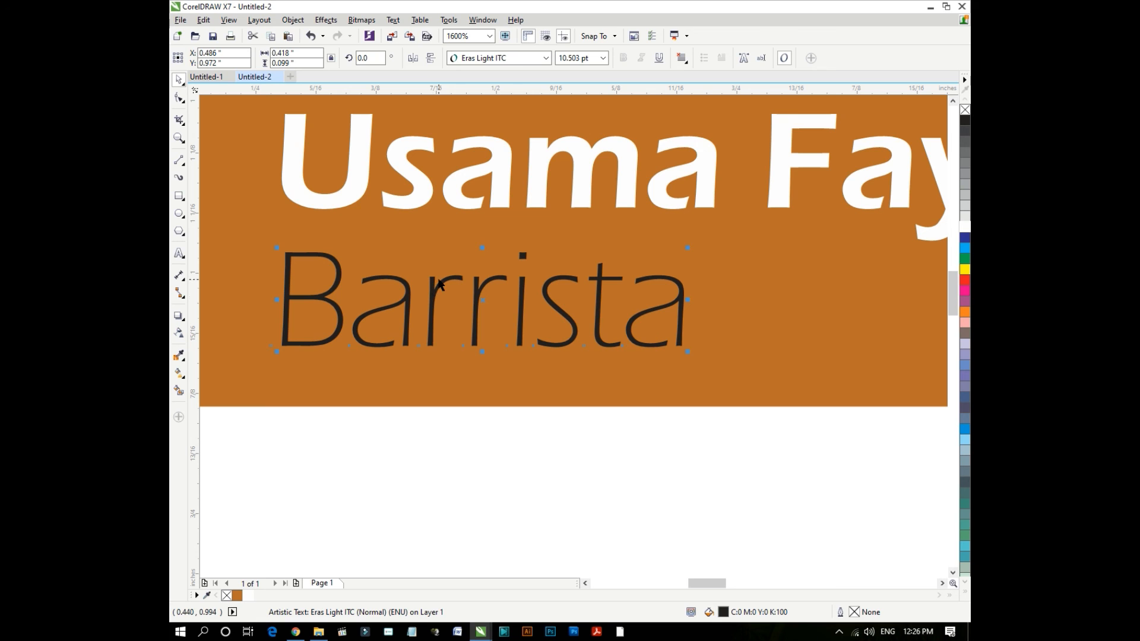
pyautogui.click(440, 280)
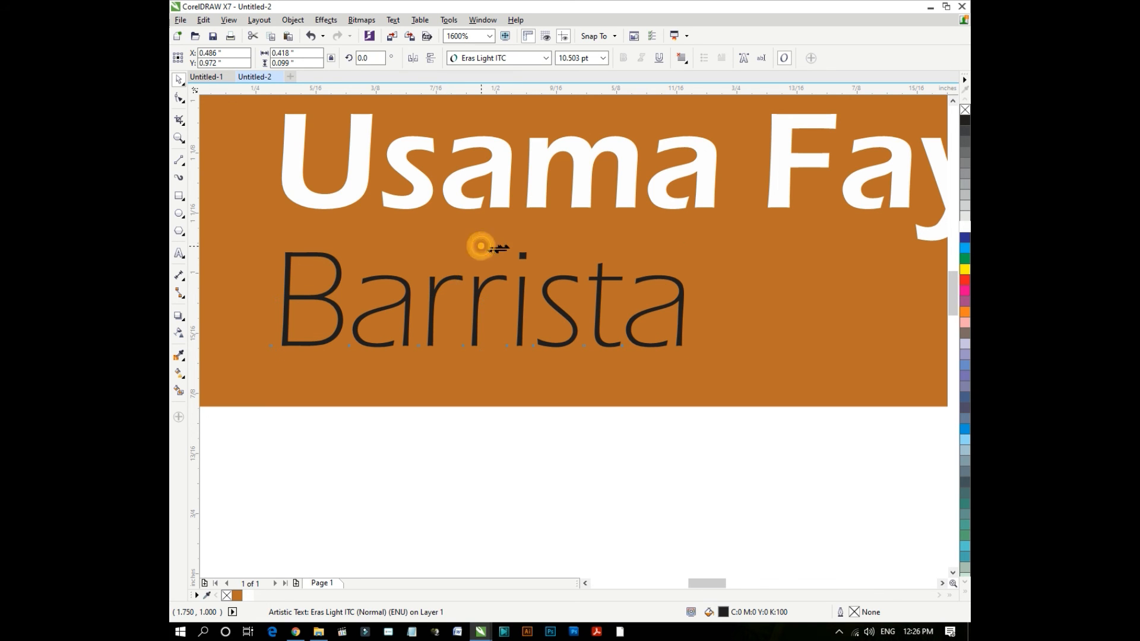
pyautogui.moveTo(483, 246)
pyautogui.mouseDown()
pyautogui.moveTo(506, 248)
pyautogui.moveTo(496, 252)
pyautogui.mouseUp()
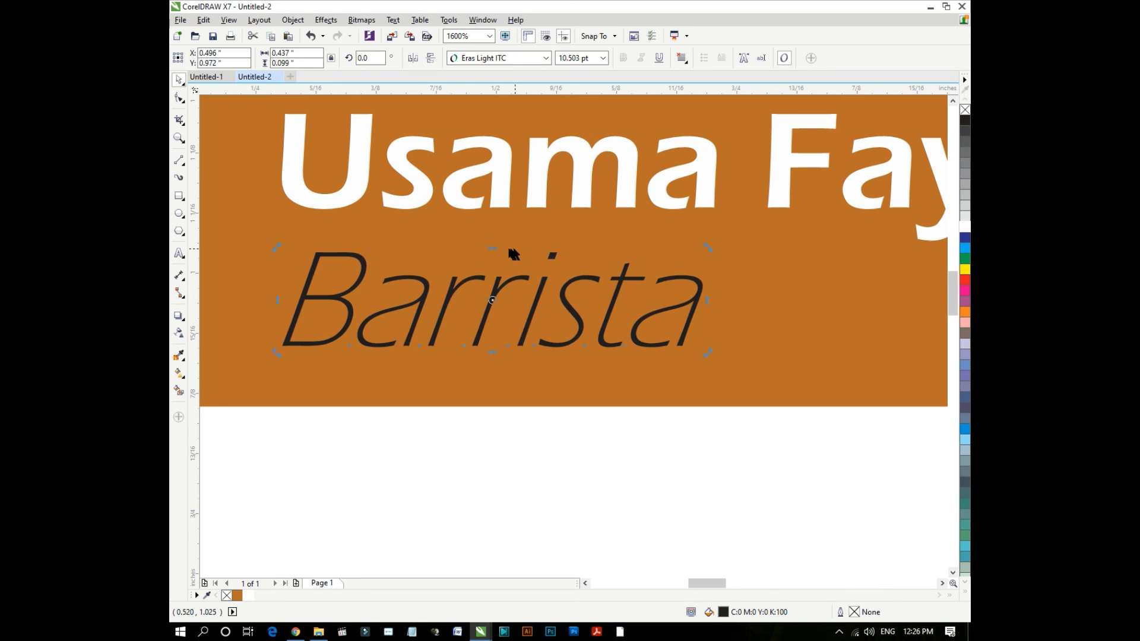
pyautogui.scroll(-1, 496, 253)
pyautogui.click(236, 270)
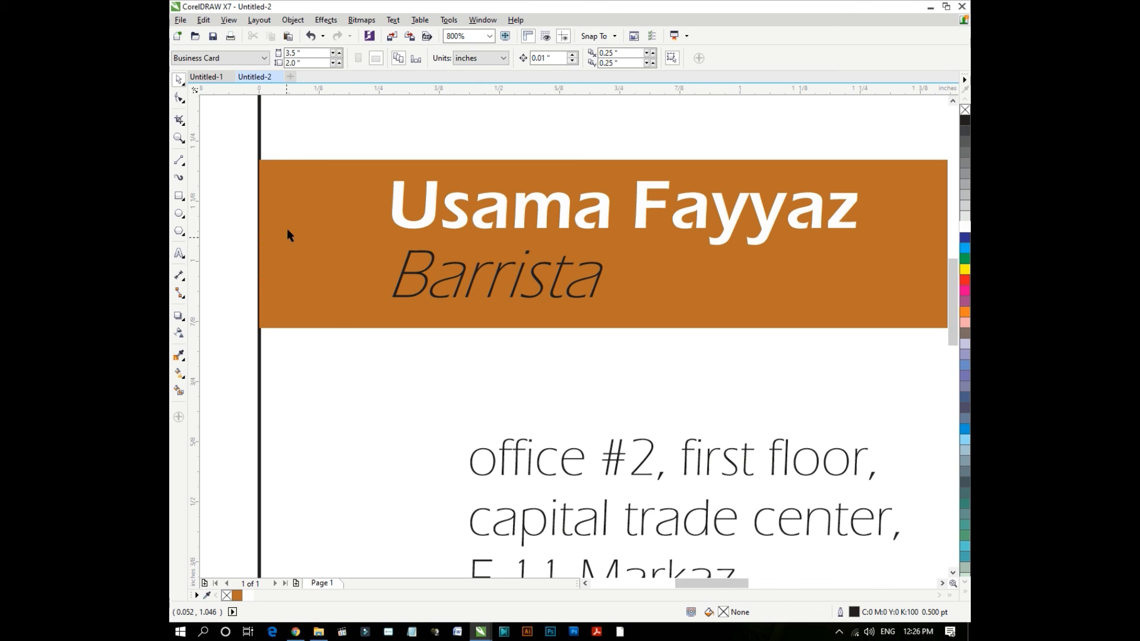
# - Set the front card background rectangle's outline to Hairline and zoom out to show both cards
pyautogui.click(333, 124)
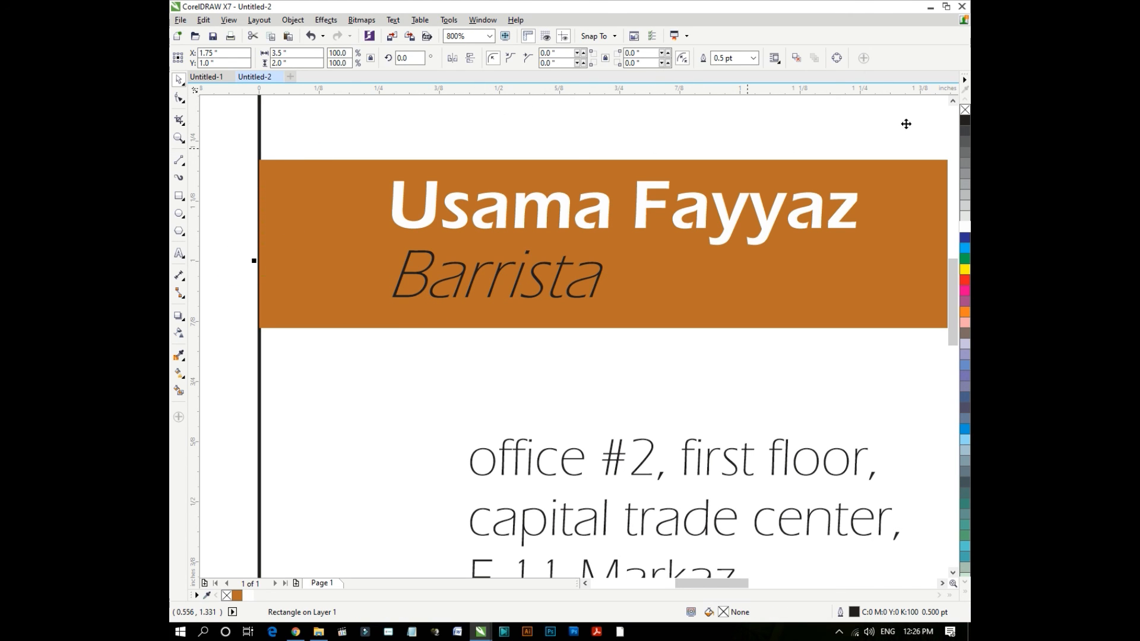
pyautogui.click(754, 58)
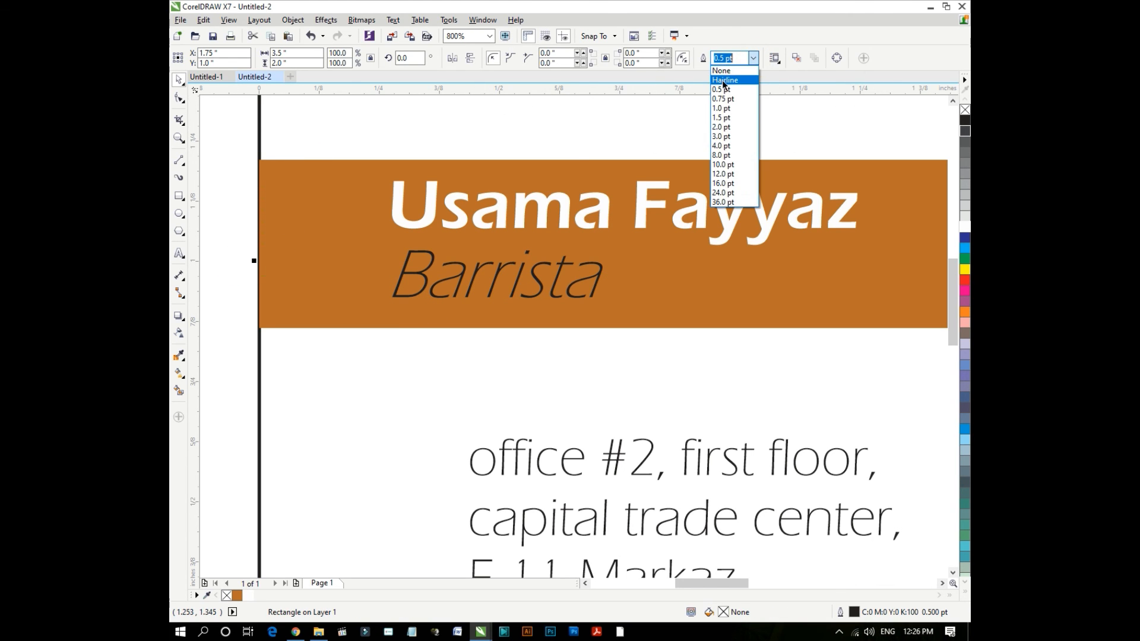
pyautogui.click(722, 77)
pyautogui.click(223, 189)
pyautogui.scroll(-3, 321, 210)
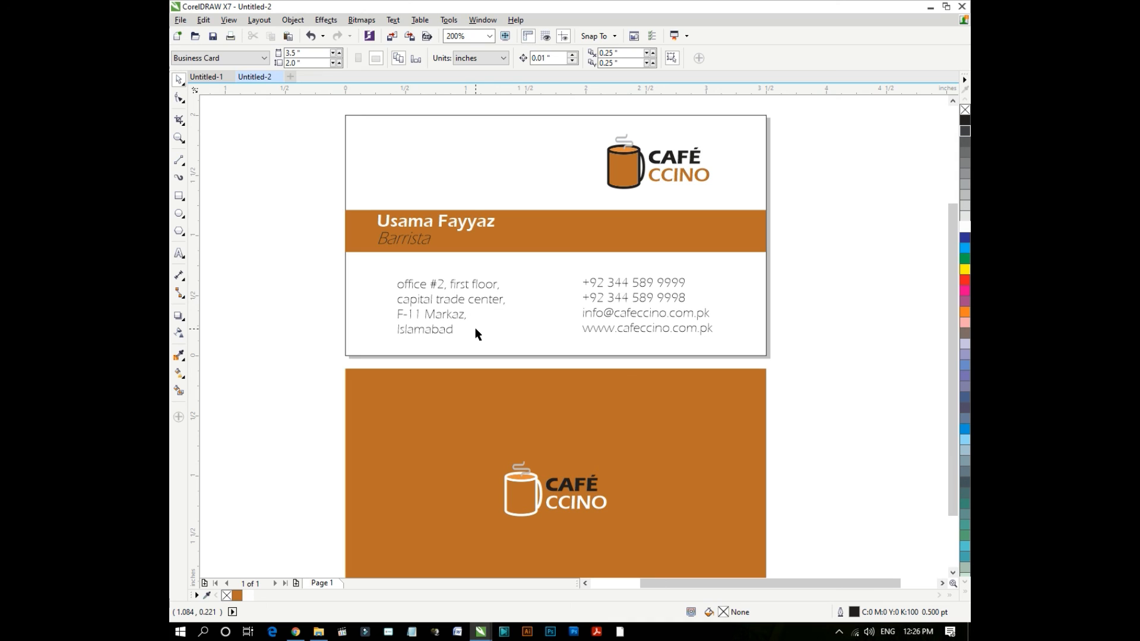
pyautogui.scroll(-1, 475, 334)
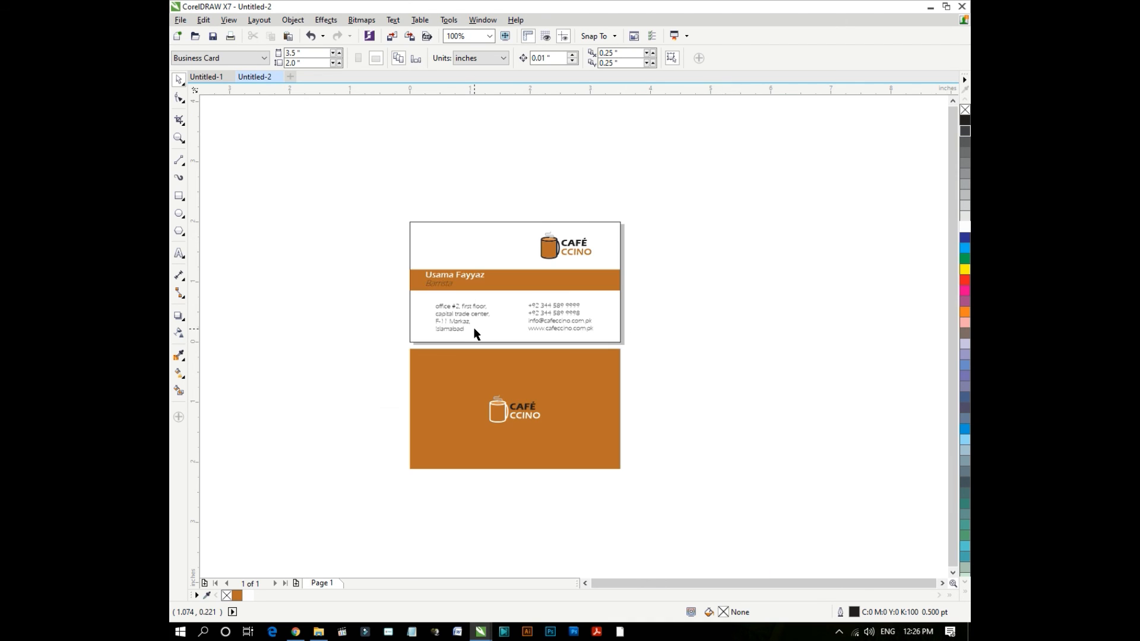
pyautogui.doubleClick(179, 139)
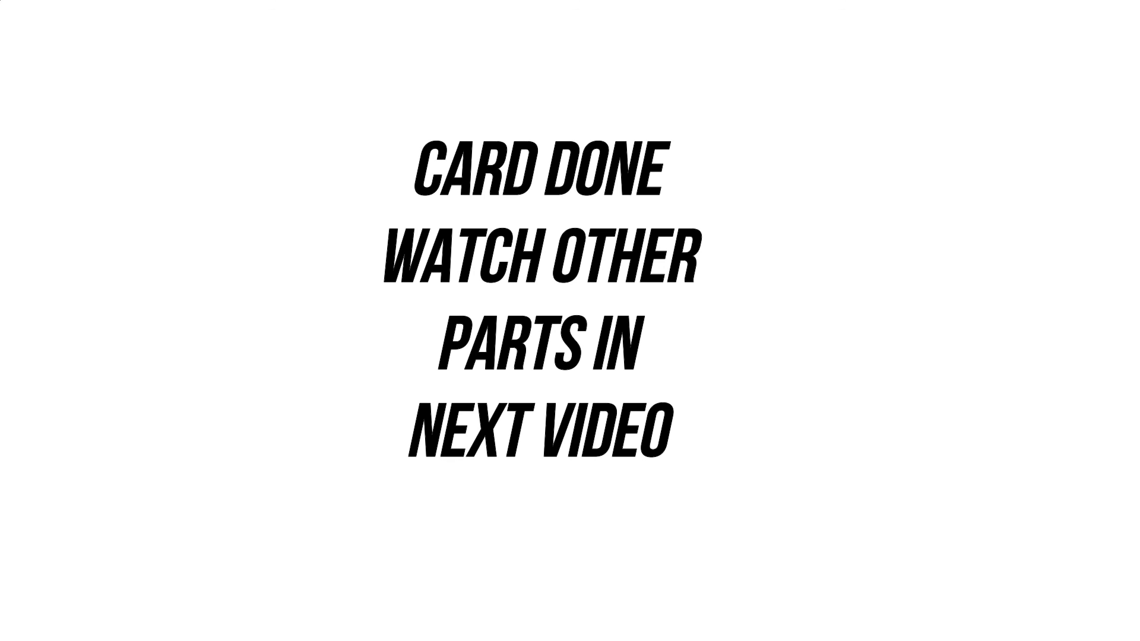